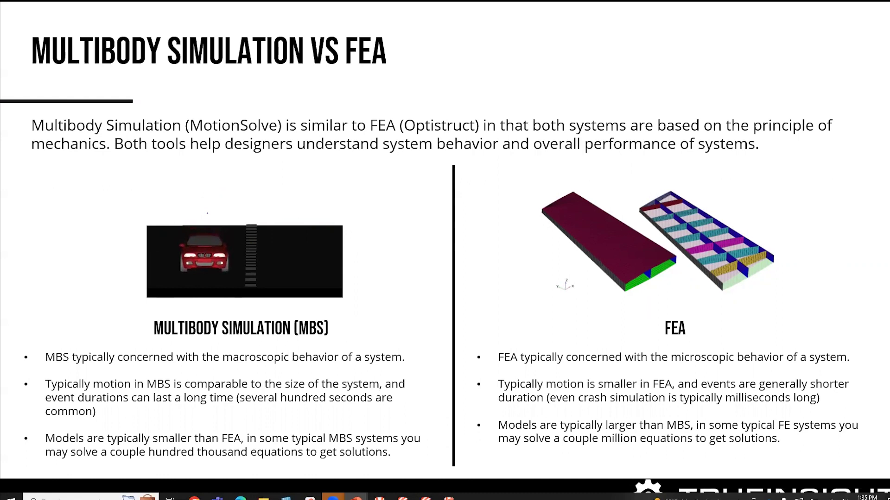
Advance the slide show to the 'How MotionSolve Works' slide
left_click(698, 184)
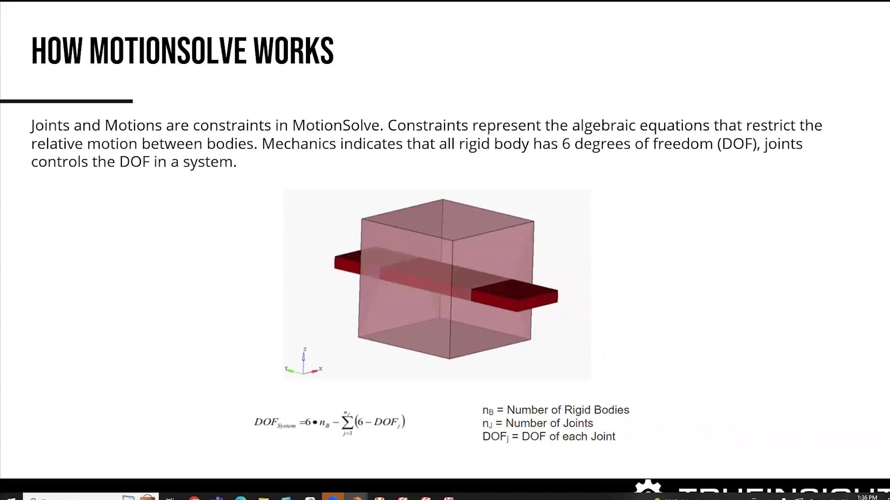
left_click(556, 115)
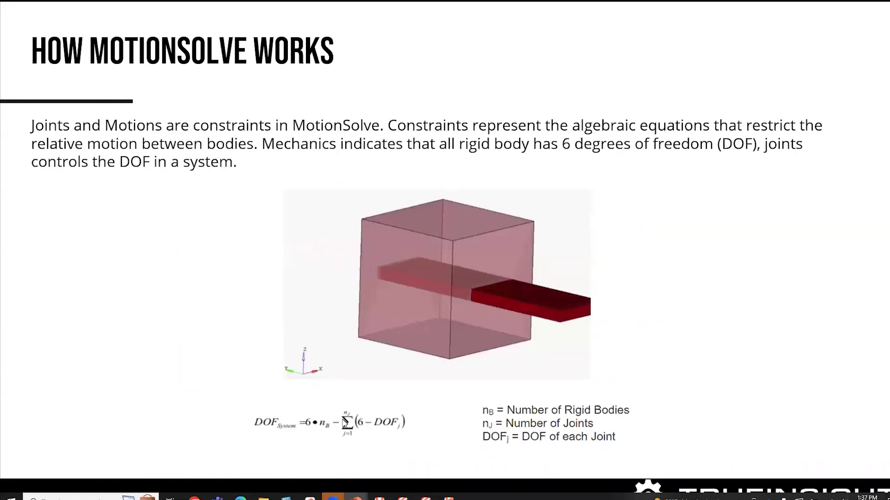
left_click(327, 407)
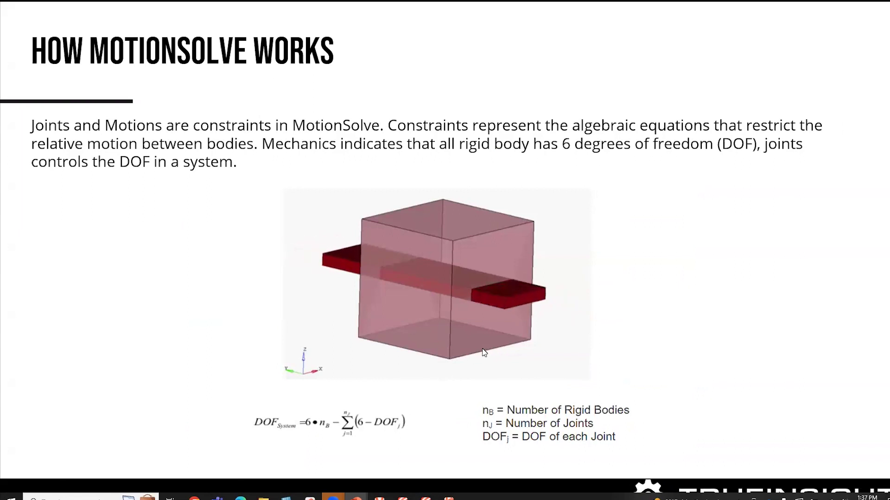
key("Right")
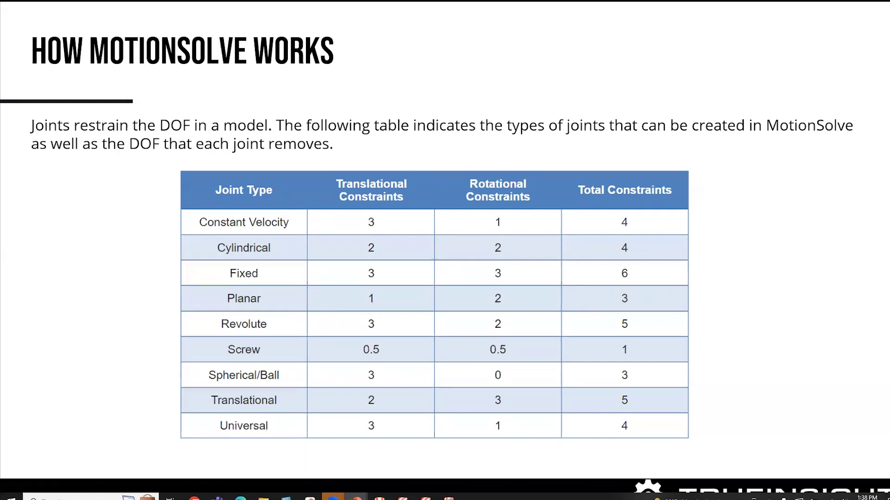
Go to the DEMONSTRATION slide, end the show and minimize PowerPoint to reveal the pulley model
left_click(761, 291)
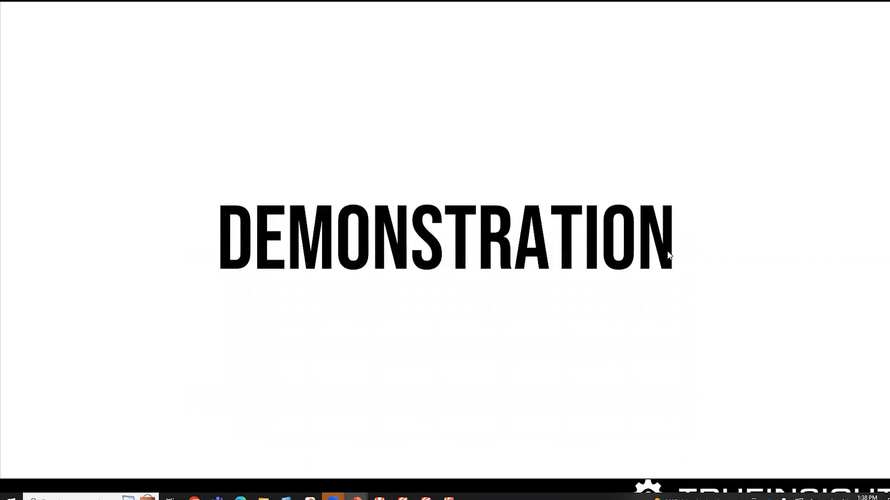
key("Escape")
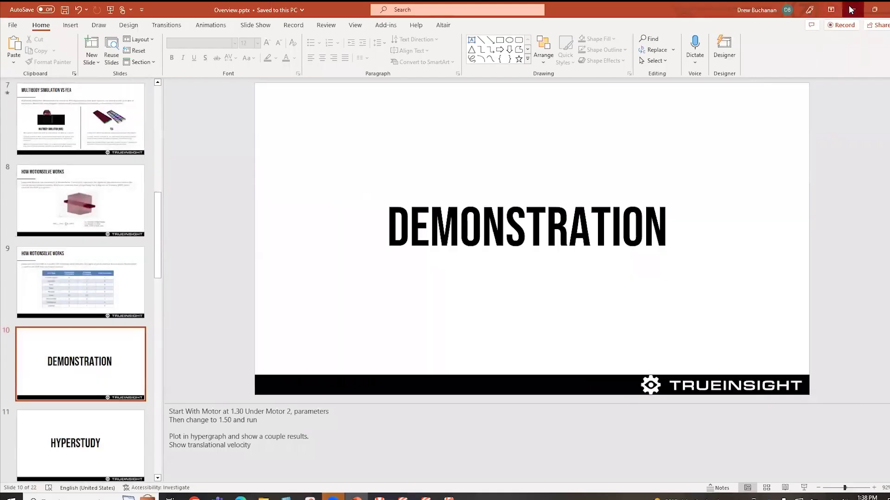
left_click(846, 12)
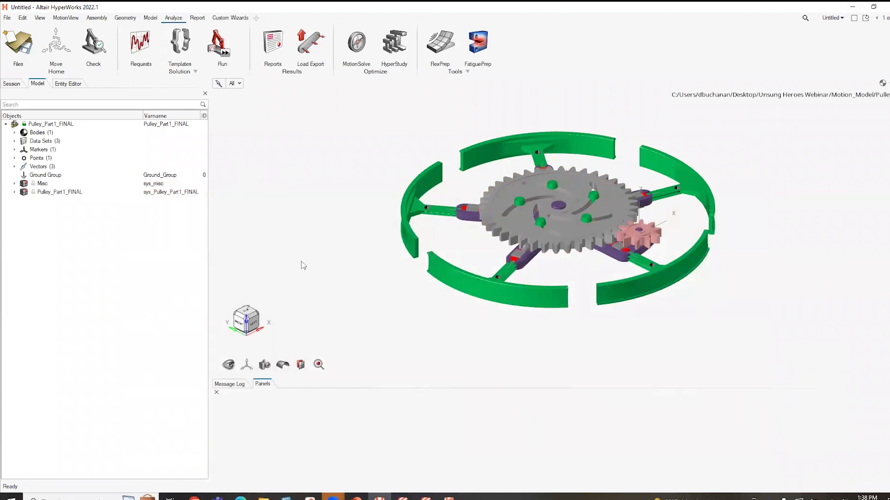
Start File > Import > Geometry in the Motion_Model folder and list the supported file formats
left_click(7, 18)
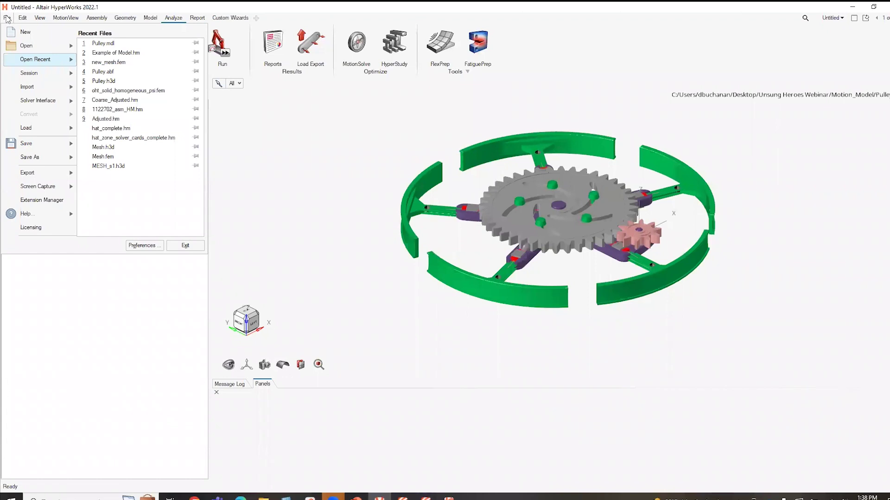
left_click(317, 181)
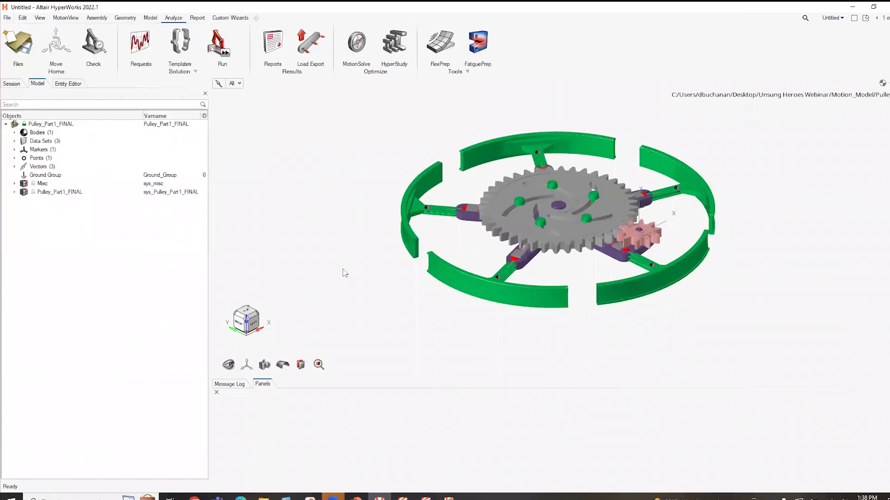
left_click(7, 17)
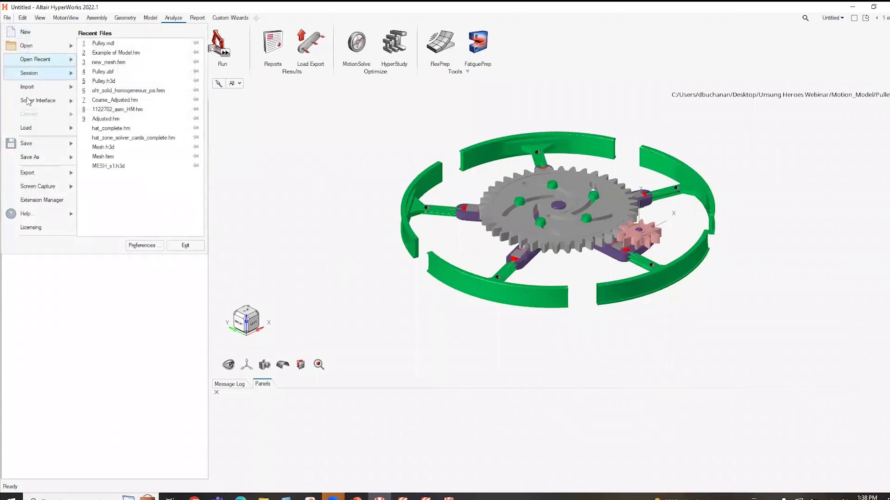
left_click(26, 45)
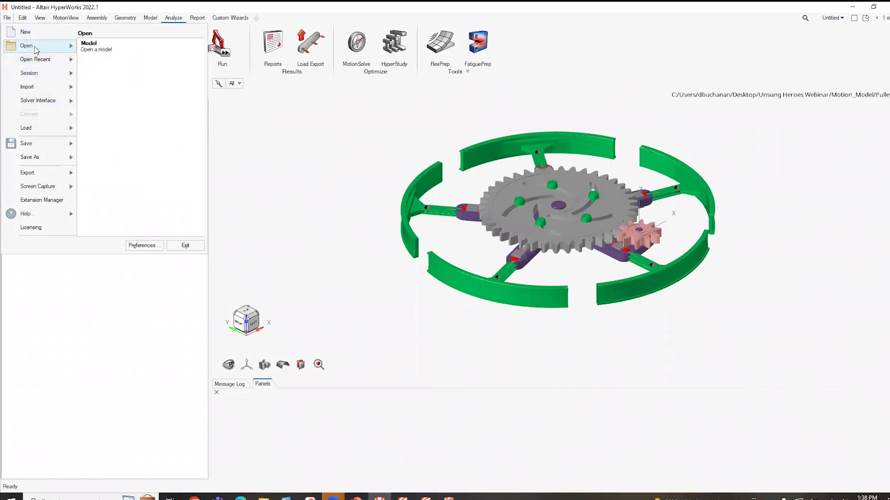
left_click(27, 87)
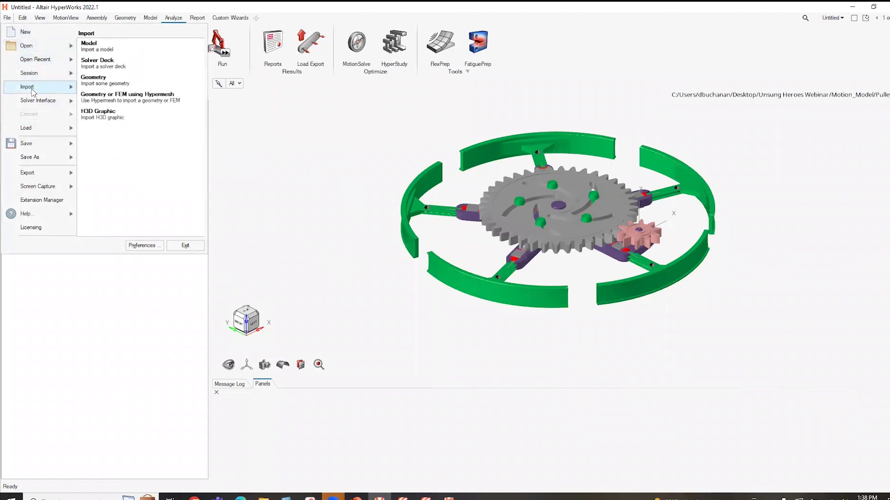
left_click(143, 82)
left_click(537, 289)
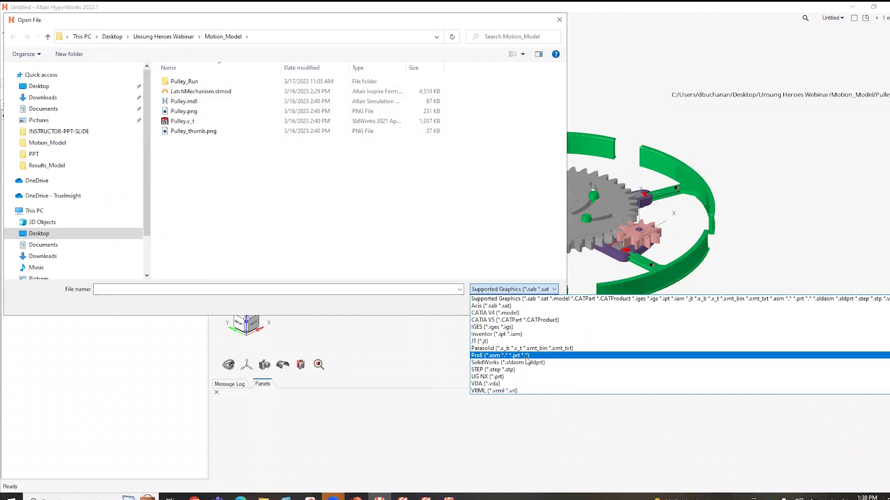
Cancel the geometry import, reframe the pulley view, and expand Pulley_Part1_FINAL in the Model browser
left_click(560, 20)
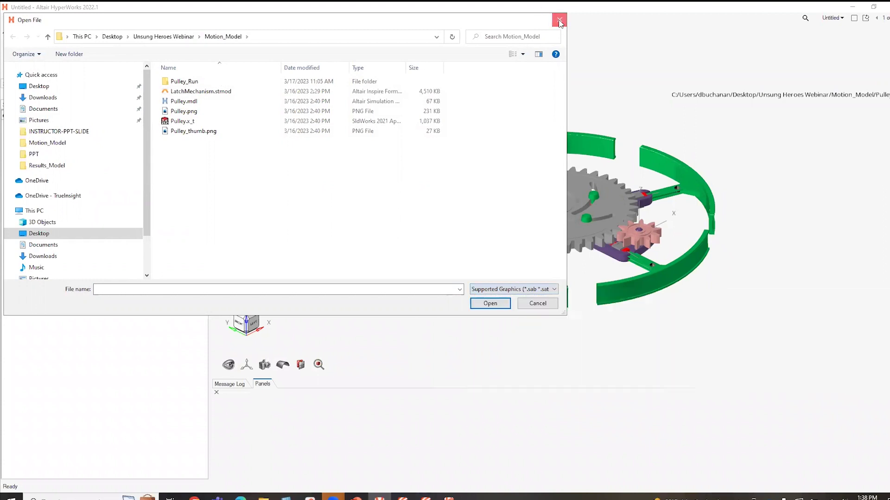
left_click(559, 20)
right_click_drag(464, 269, 526, 229)
scroll(524, 226, "up", 3)
scroll(650, 249, "down", 3)
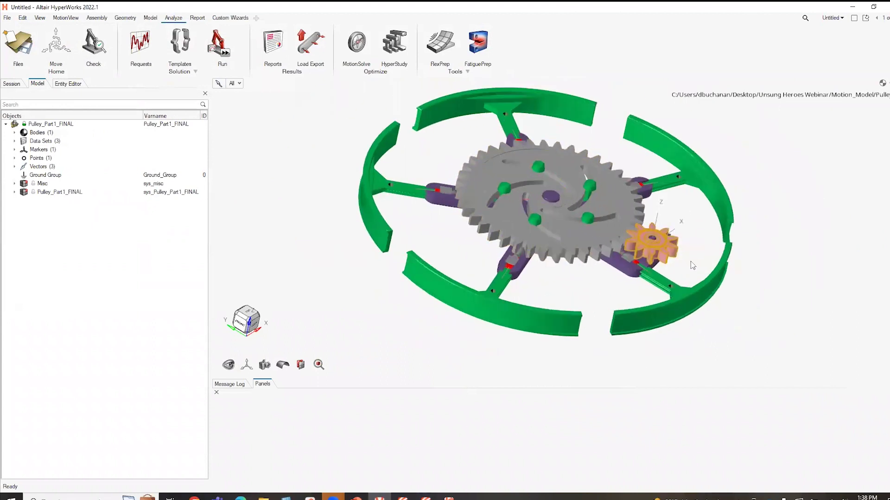
scroll(679, 263, "up", 3)
scroll(649, 249, "down", 3)
scroll(658, 223, "up", 5)
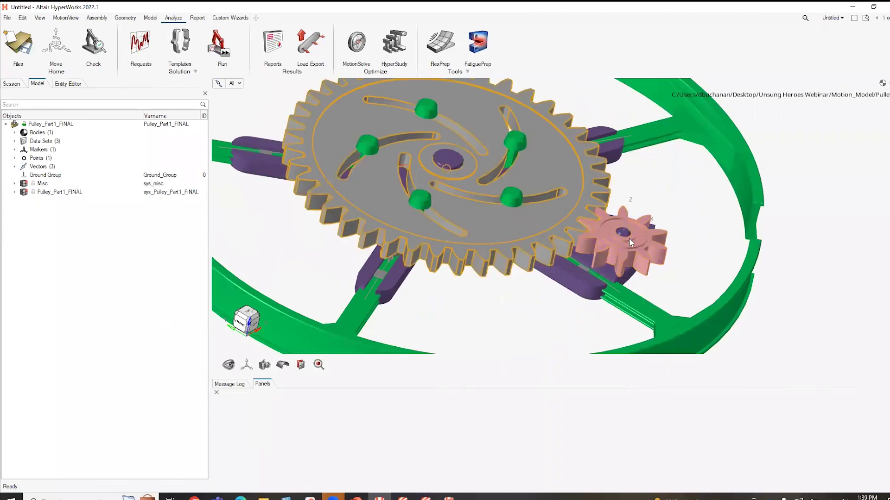
scroll(629, 238, "down", 4)
scroll(629, 238, "up", 3)
scroll(629, 237, "down", 2)
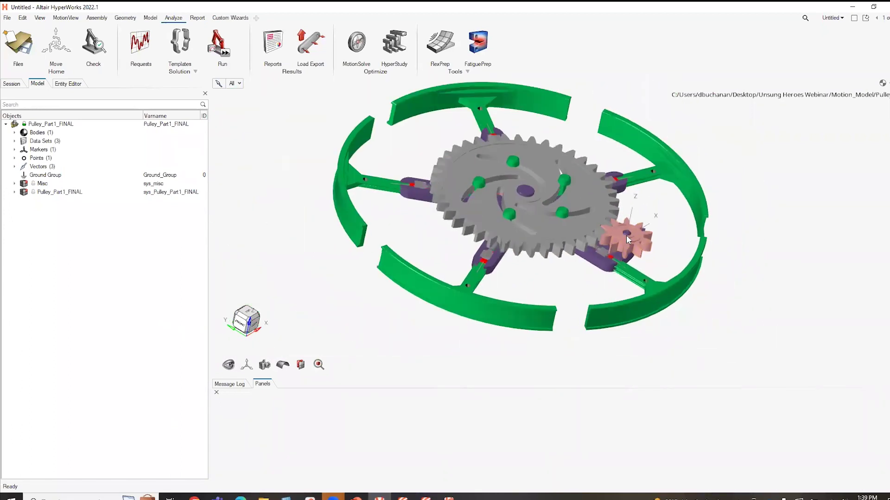
left_click(15, 193)
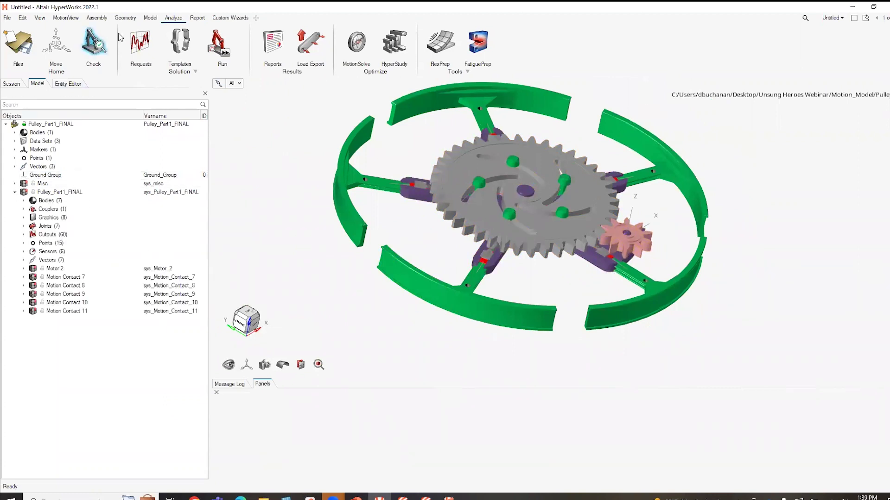
left_click(150, 17)
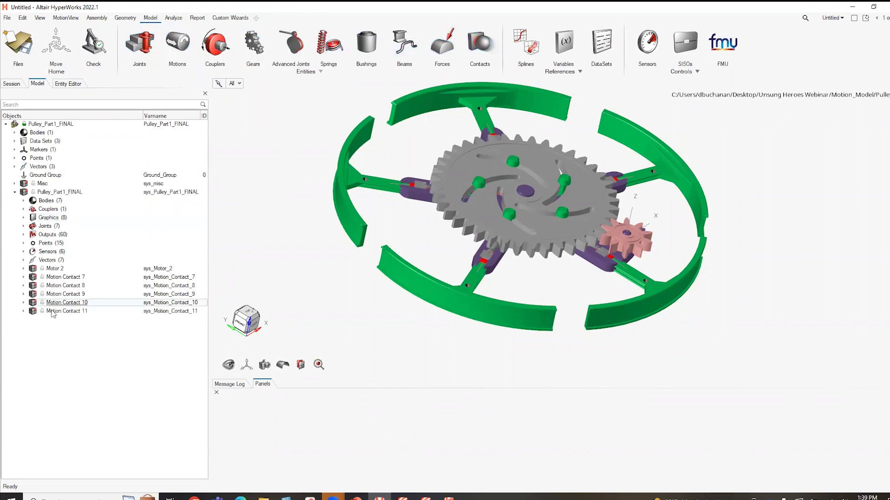
Expand Motor 2's Data Sets and view Motor_2_Parameters, including the 1.3090 angle
left_click(24, 269)
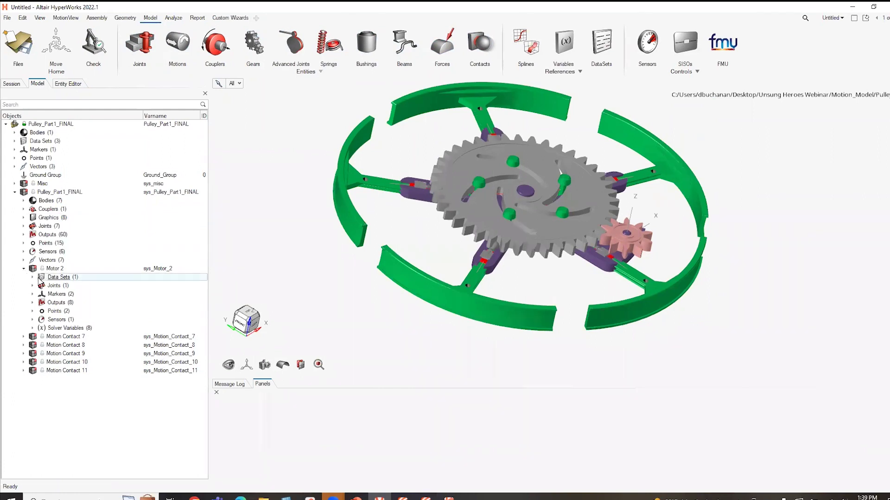
left_click(36, 279)
left_click(33, 277)
double_click(58, 270)
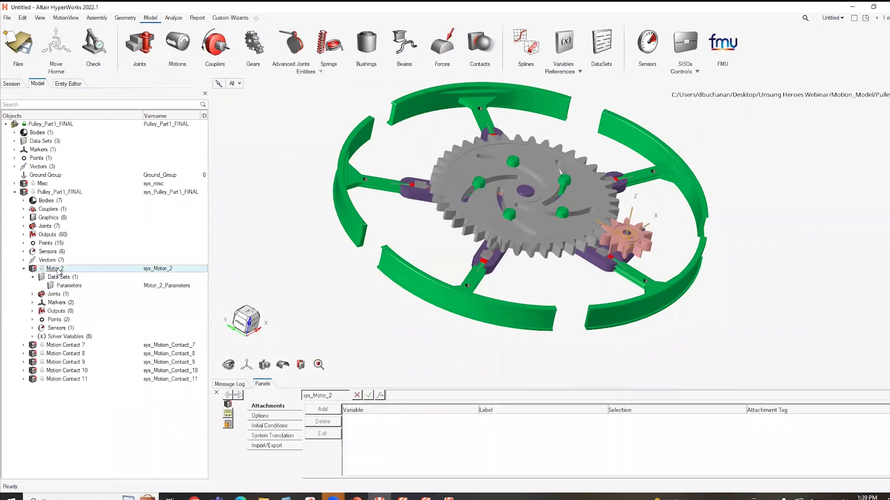
left_click(70, 286)
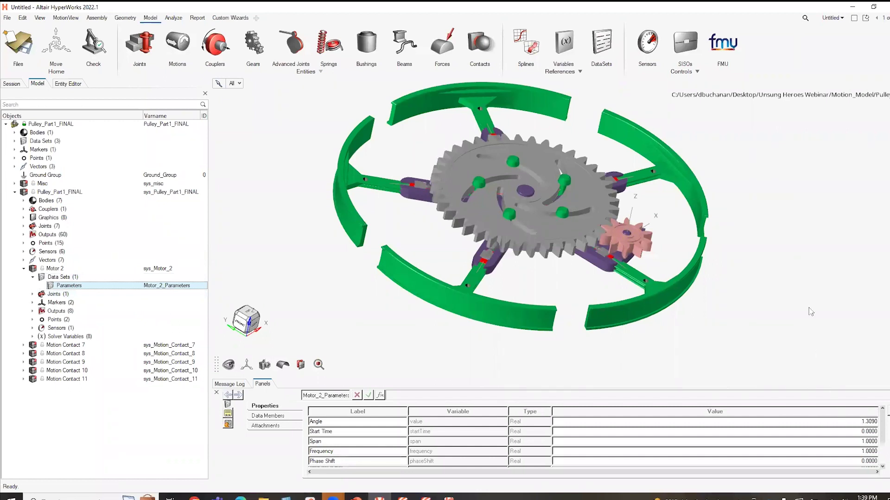
scroll(783, 238, "up", 5)
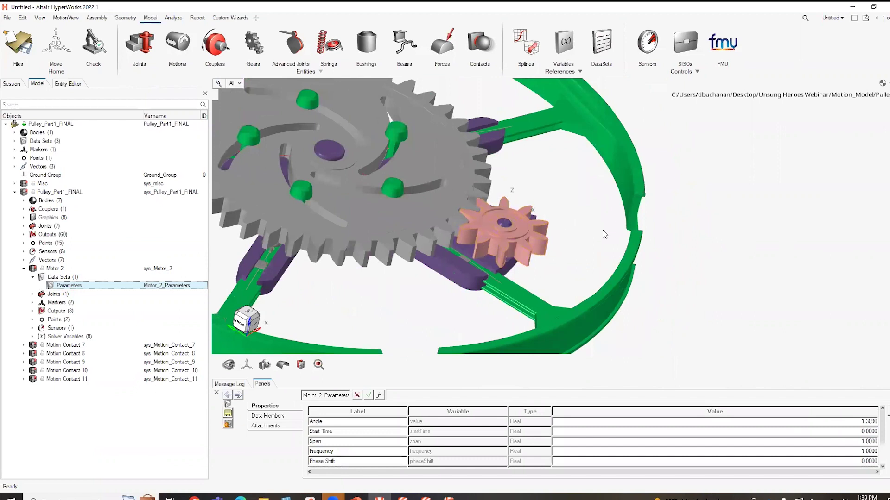
scroll(579, 225, "down", 5)
scroll(616, 192, "up", 2)
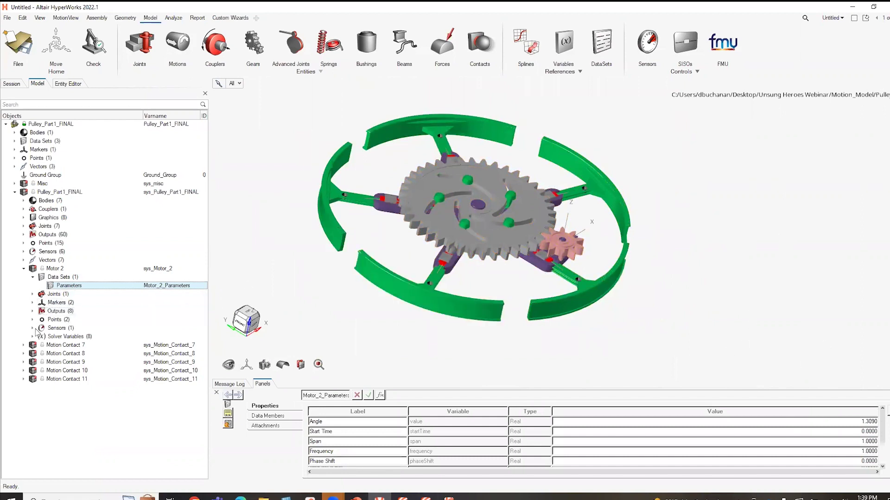
List Motor 2's eight outputs and look through the Geometry, Assembly and Analysis ribbon tools
left_click(23, 268)
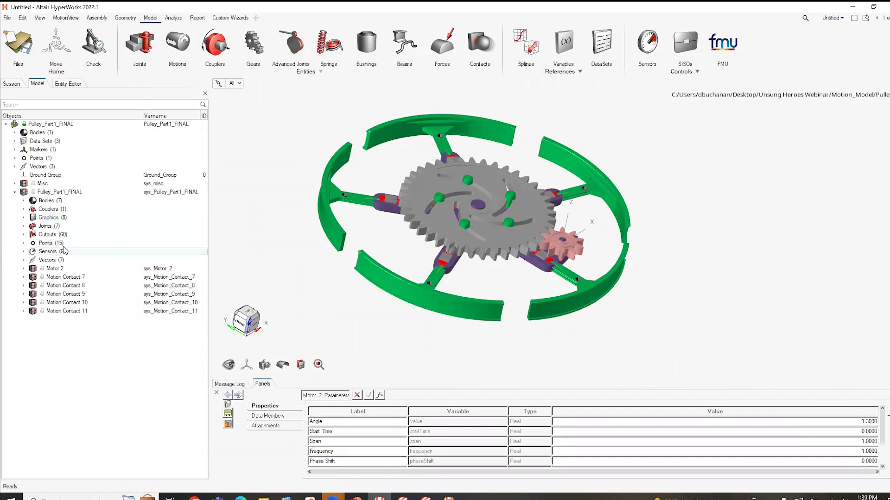
left_click(23, 269)
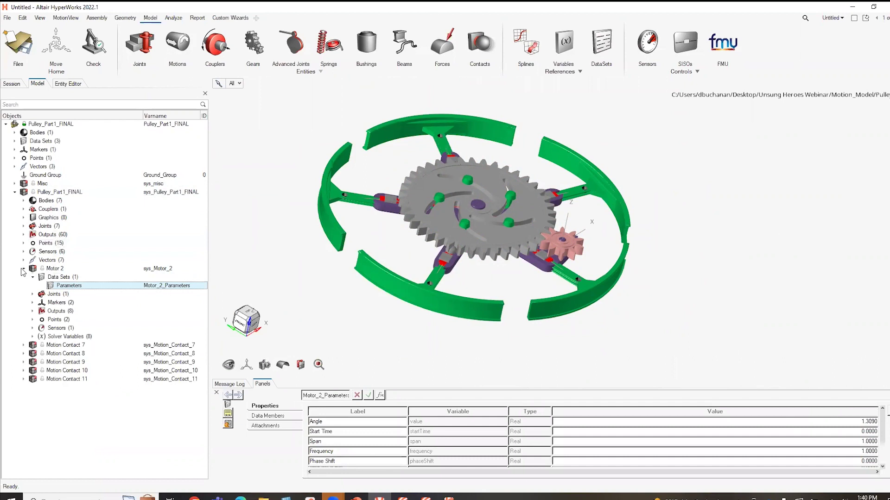
left_click(33, 311)
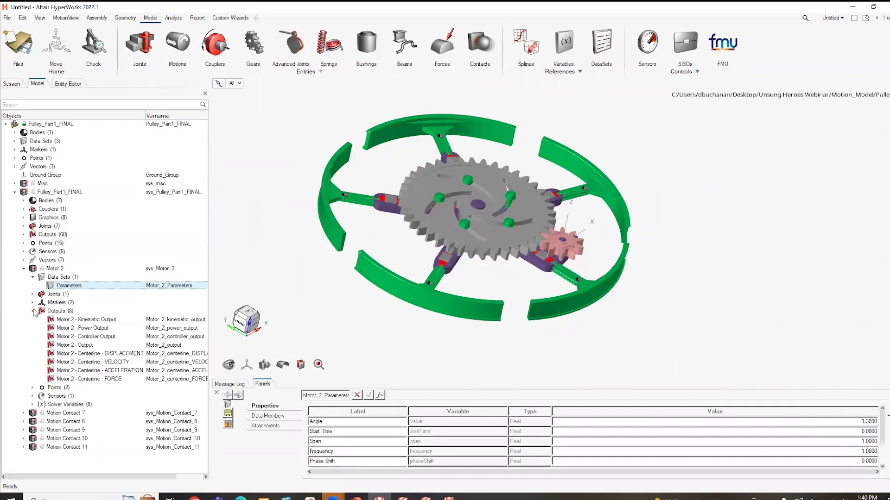
left_click(132, 19)
left_click(106, 20)
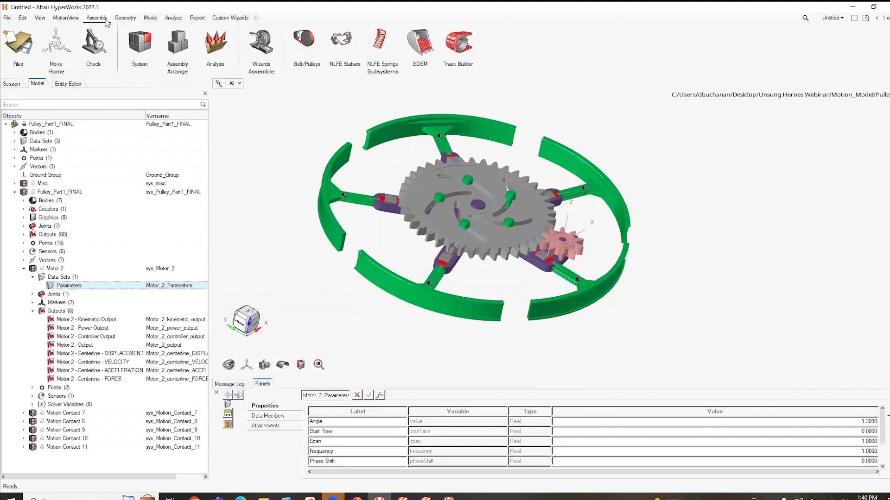
left_click(166, 18)
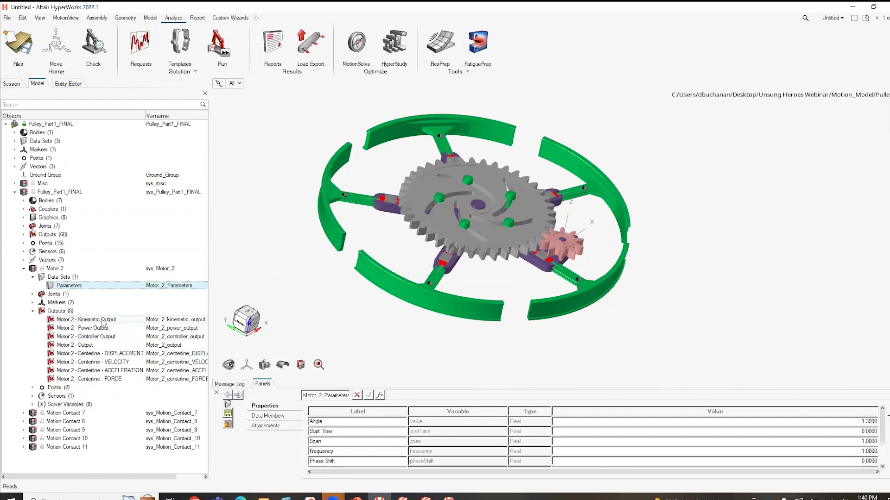
Inspect Motor 2's controller and centerline displacement, velocity, acceleration and force outputs, then select Motion Contact 7
left_click_drag(86, 320, 95, 329)
left_click(105, 337)
left_click(100, 353)
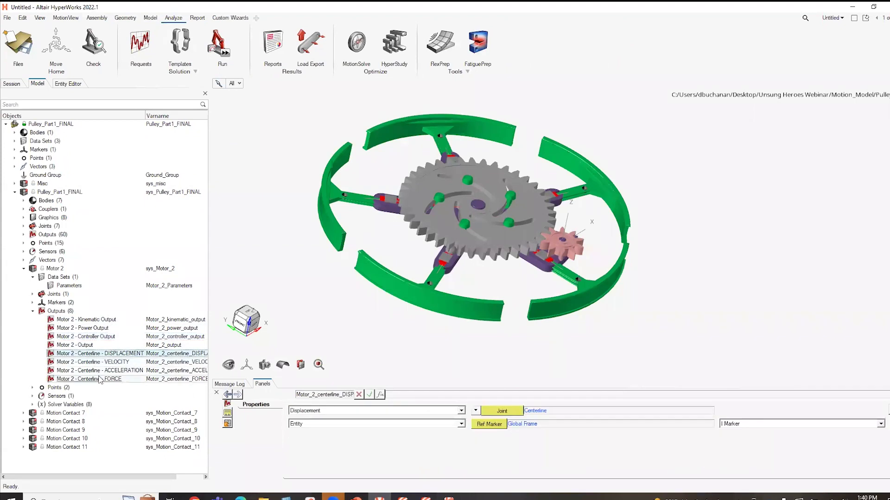
left_click(96, 362)
left_click(97, 371)
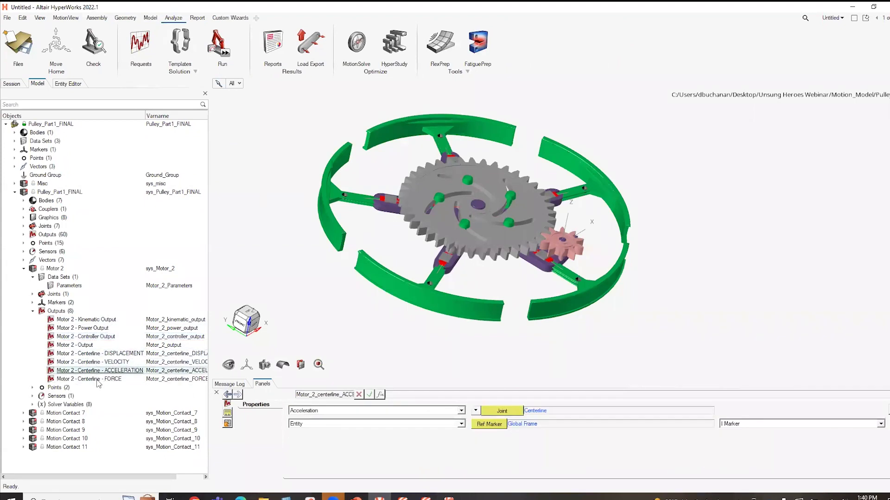
left_click(98, 379)
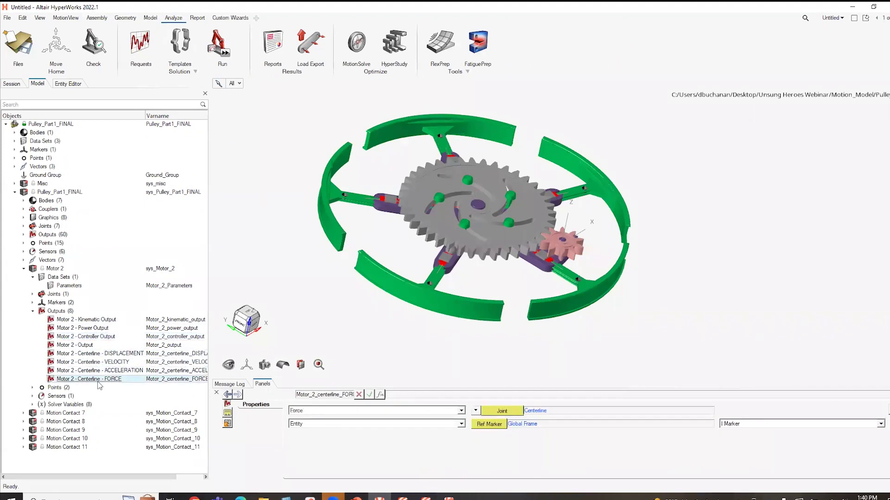
left_click(59, 414)
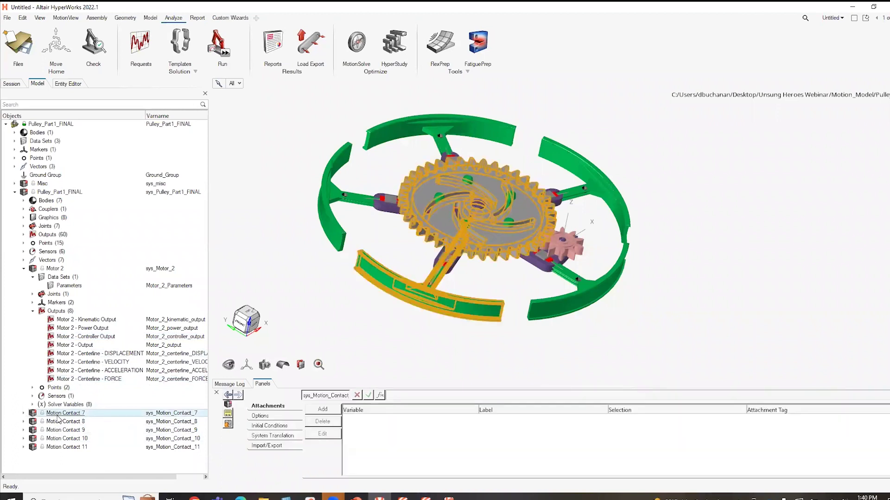
Check Motion Contact 7's options and Contact_1 normal force (stiffness 1.9953e+09, exponent 2.1, damping 100) and friction
left_click(262, 417)
left_click(267, 427)
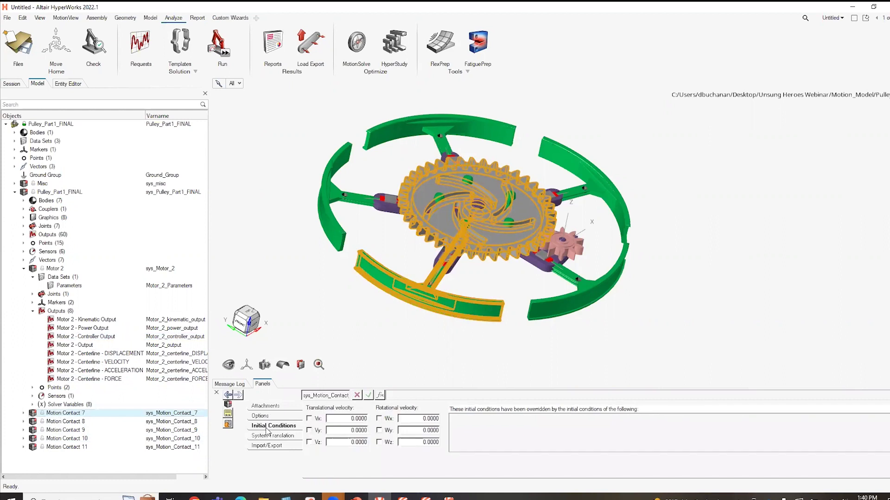
left_click(23, 413)
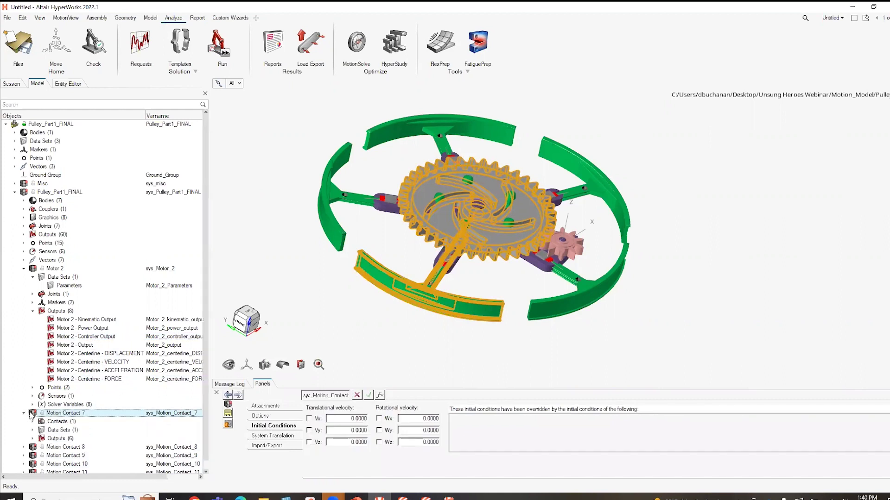
left_click(32, 422)
left_click(66, 430)
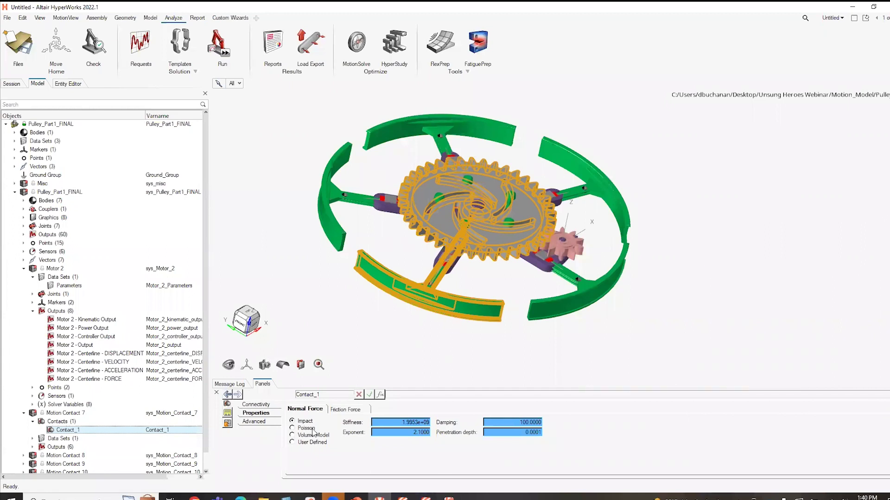
left_click(344, 410)
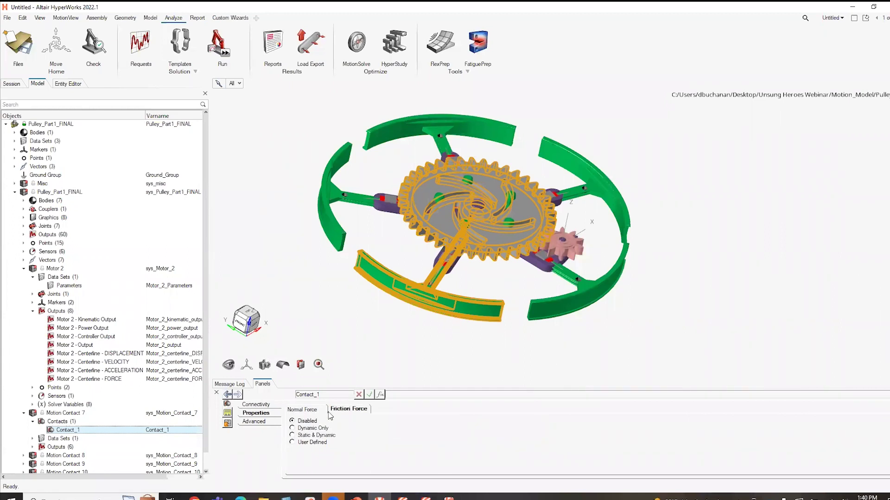
left_click(314, 409)
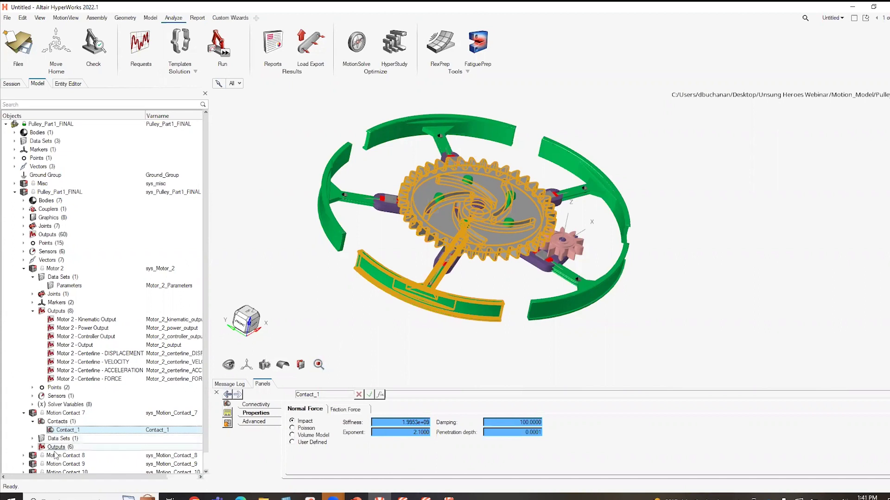
Inspect Contact_1 under Motion Contact 8, then collapse both contact branches in the tree
left_click(24, 455)
left_click(33, 463)
scroll(85, 459, "down", 2)
left_click(84, 438)
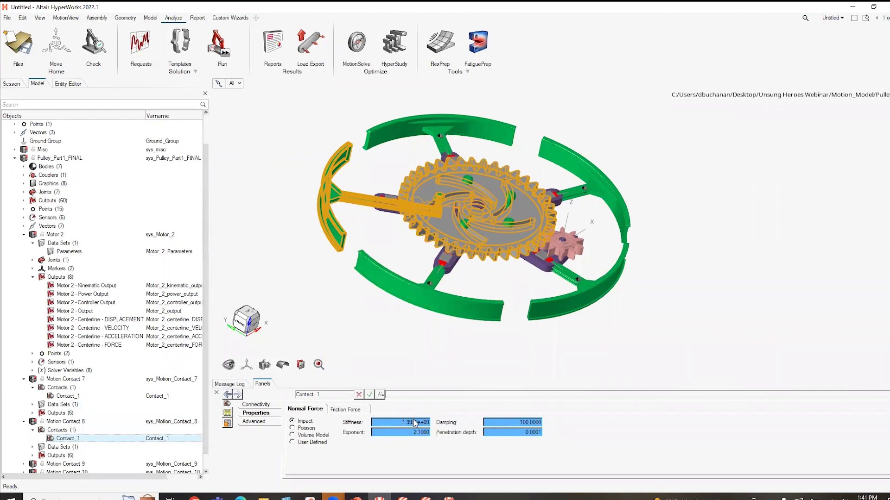
left_click(23, 422)
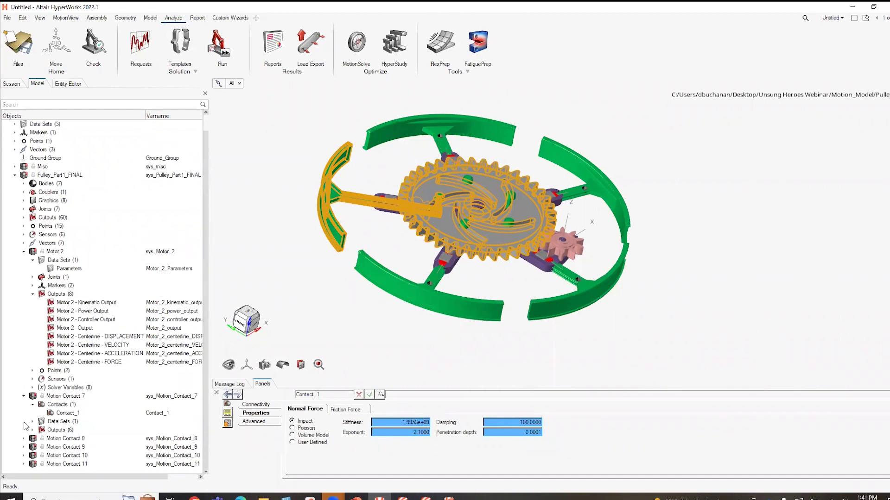
left_click(24, 397)
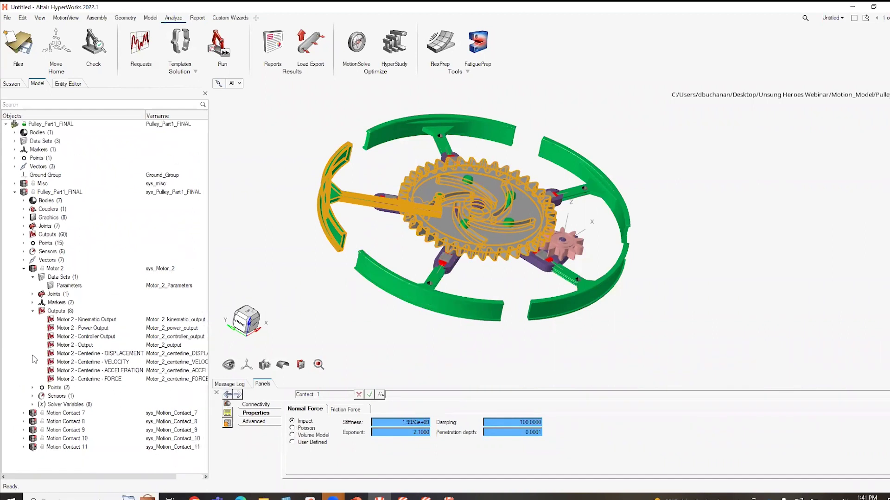
left_click(24, 268)
left_click(23, 268)
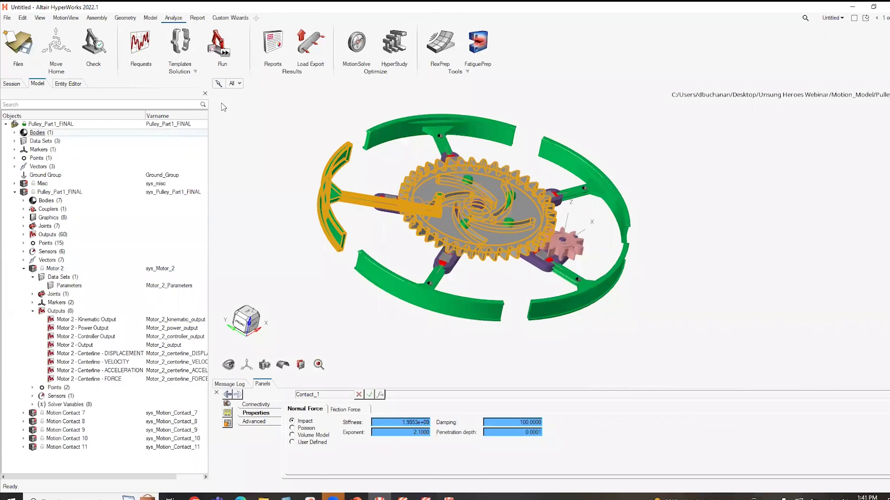
mouse_move(224, 54)
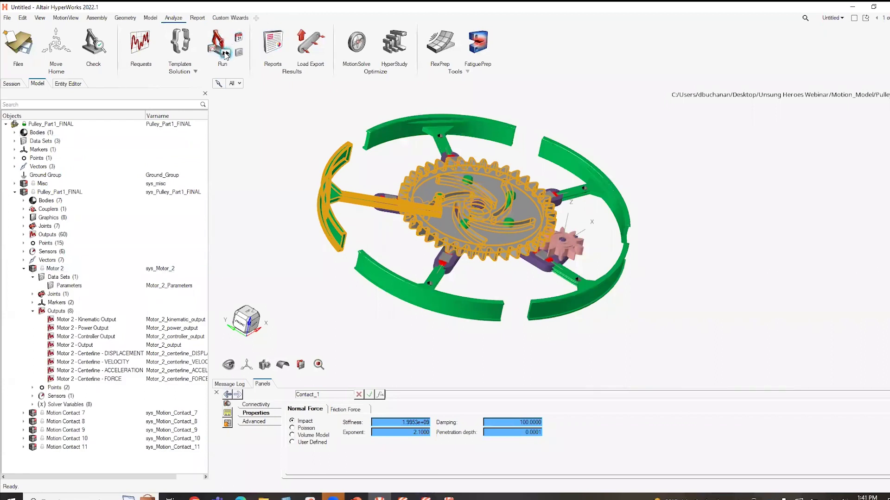
Run the solve from the Analyze ribbon and select the completed Pulley_Run in Run Status
left_click(226, 53)
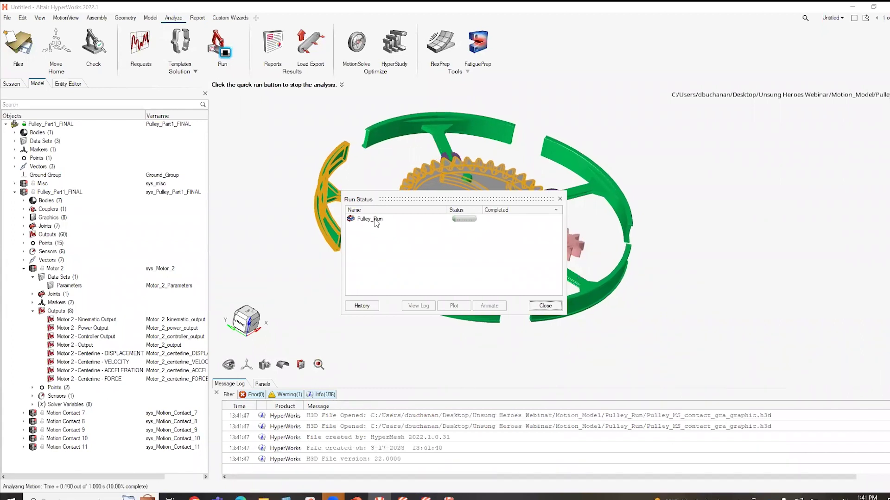
left_click_drag(320, 201, 77, 129)
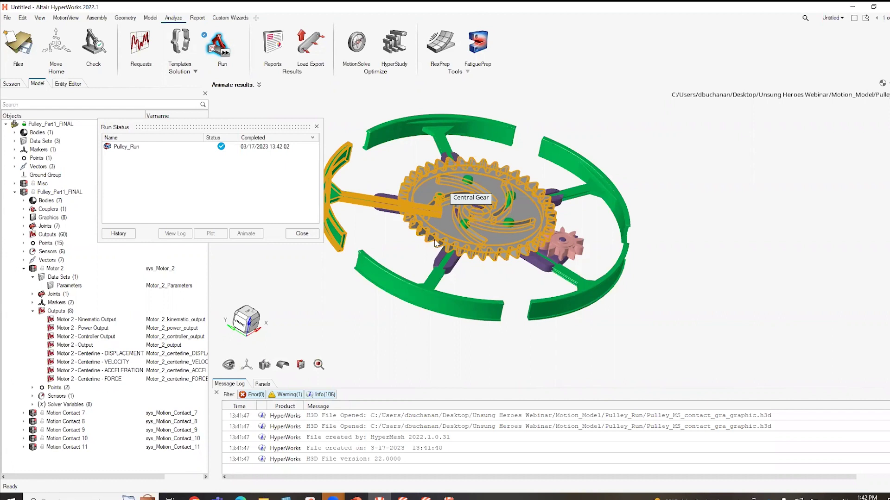
left_click(154, 149)
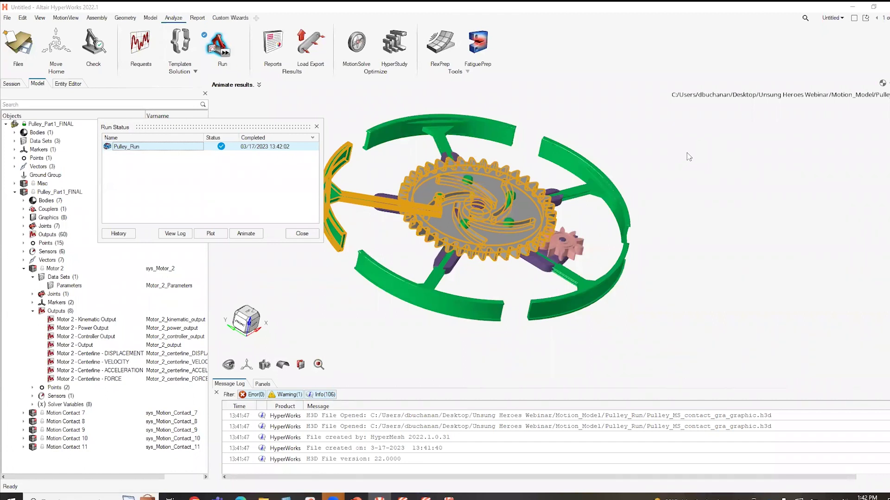
Plot the run in HyperGraph, loading Motion_Model > Pulley_Run > Pulley.abf as the data file
left_click(212, 233)
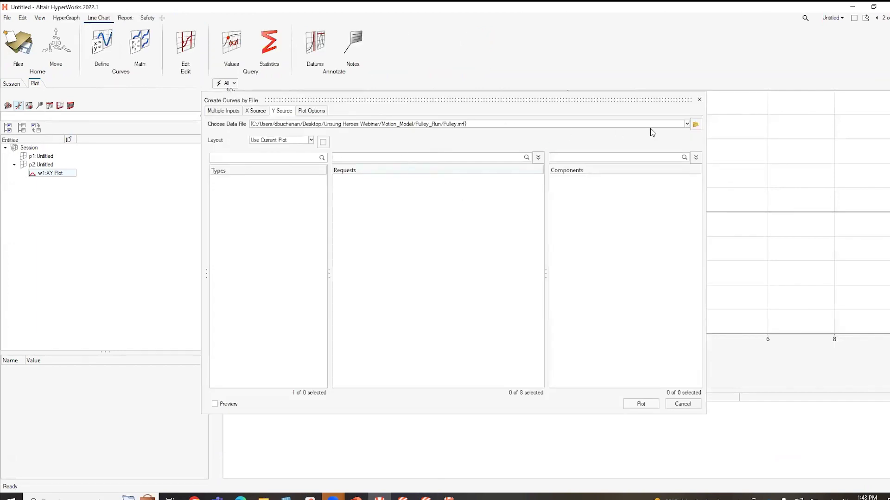
left_click(694, 124)
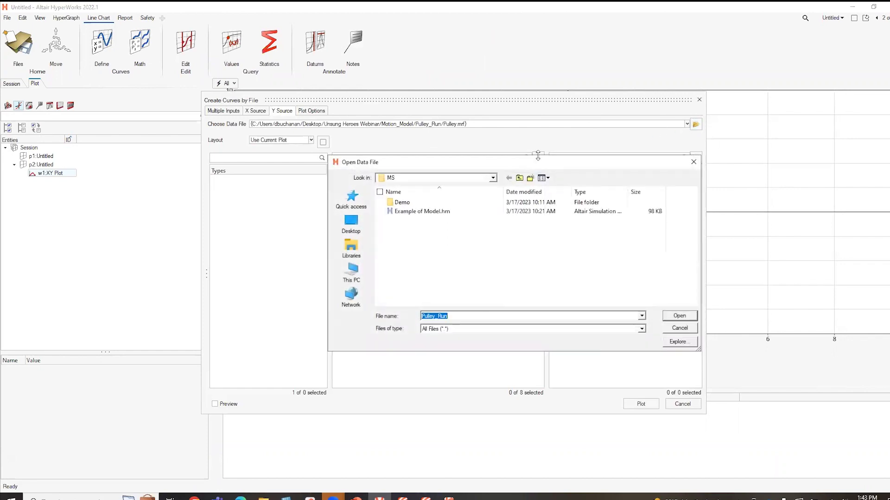
left_click(519, 178)
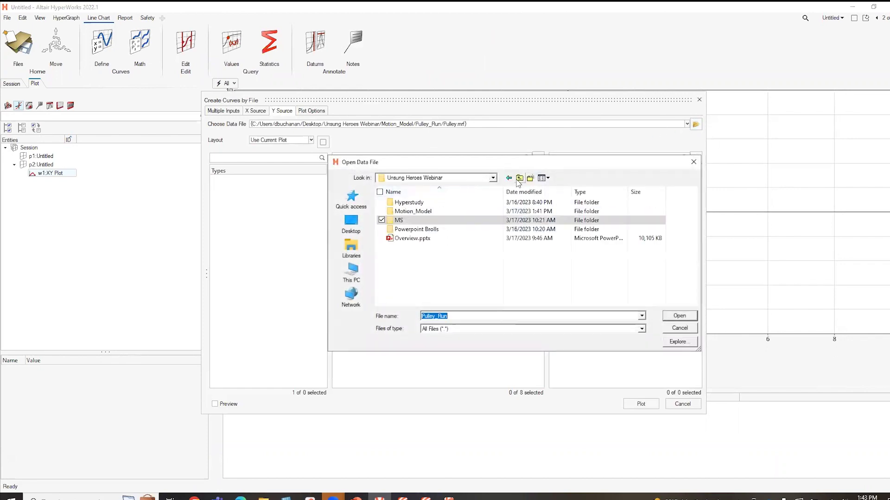
double_click(430, 211)
double_click(433, 202)
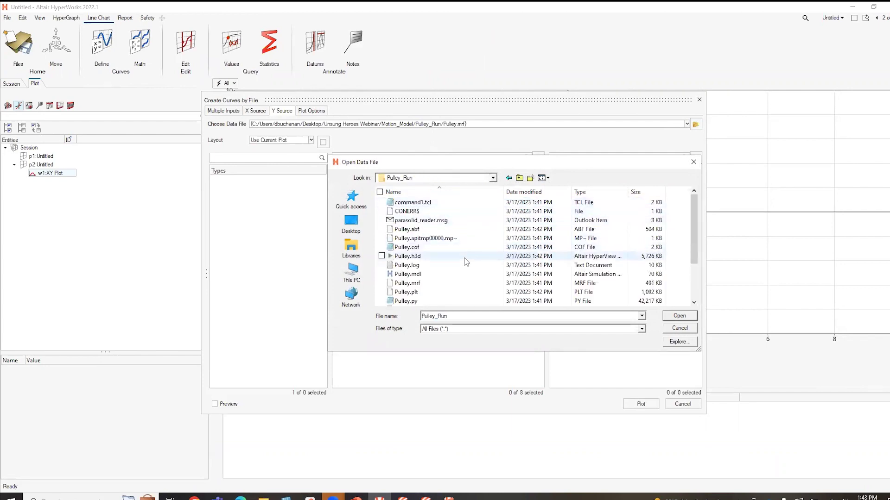
left_click(464, 230)
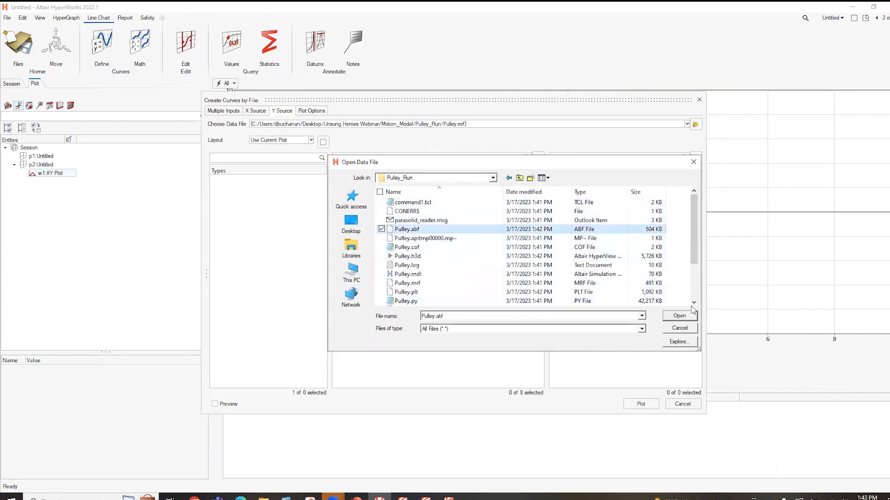
left_click(679, 316)
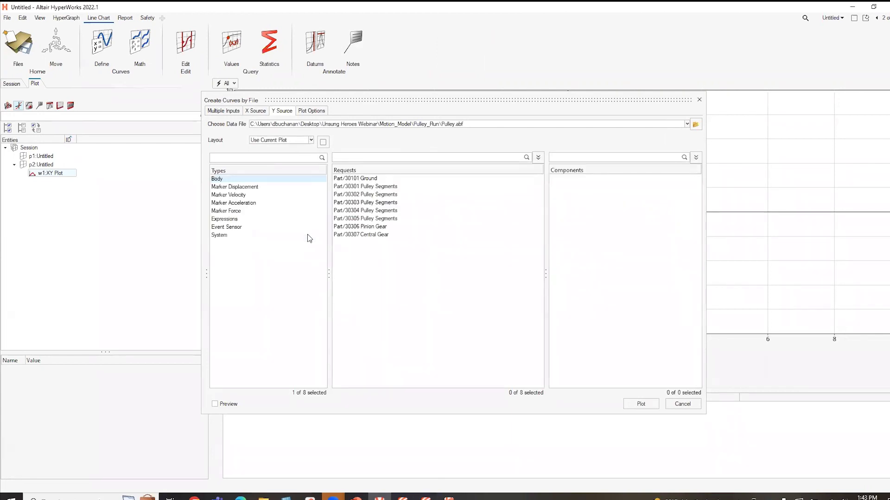
Browse the Marker Displacement, Velocity, Acceleration, Force and Expression types, settling on Marker Displacement
left_click(274, 187)
left_click(256, 195)
left_click(252, 204)
left_click(241, 211)
left_click(241, 219)
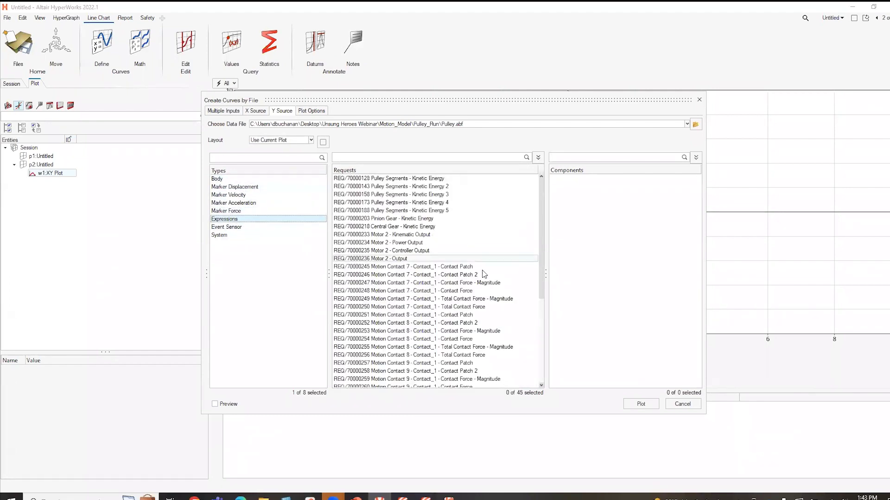
scroll(501, 306, "down", 6)
scroll(502, 305, "up", 6)
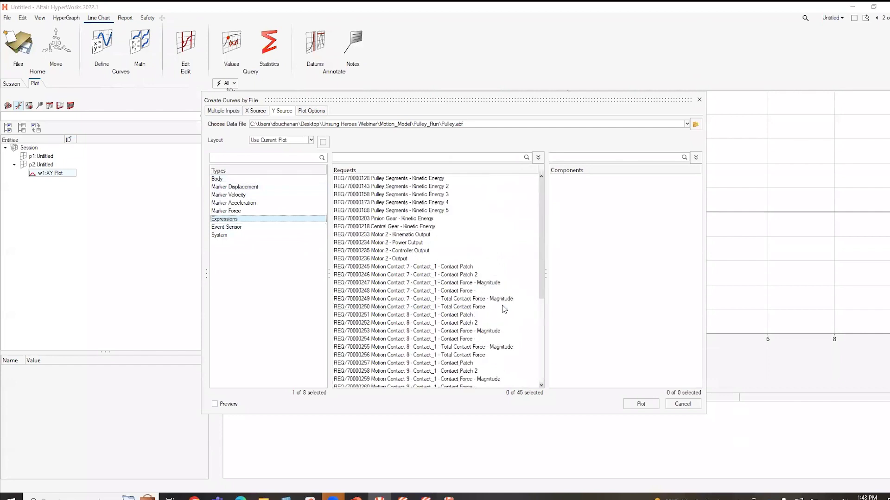
scroll(477, 304, "down", 6)
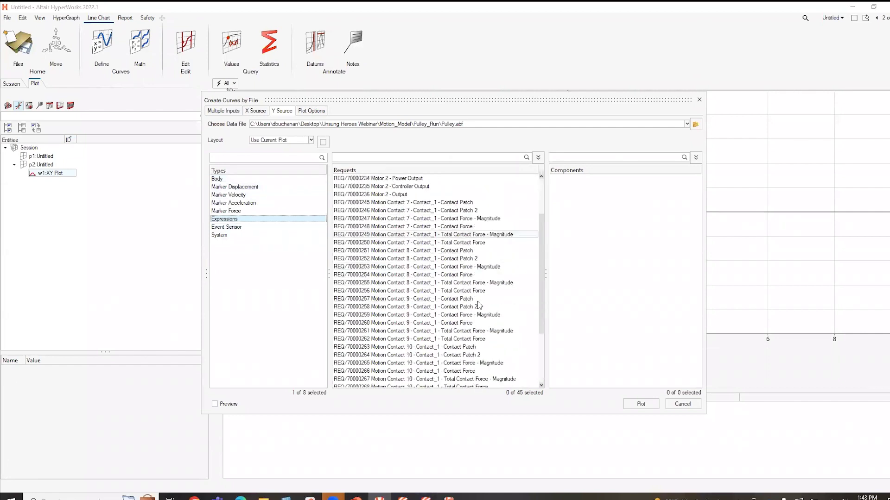
scroll(477, 304, "up", 6)
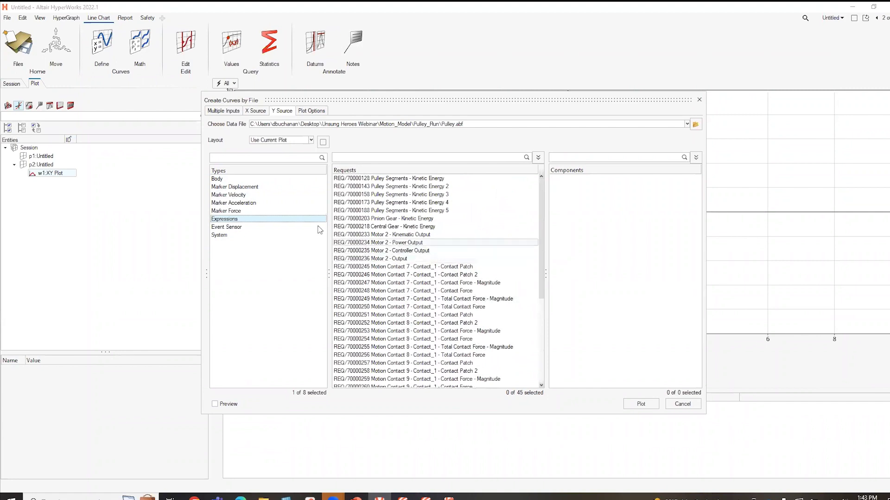
left_click(233, 188)
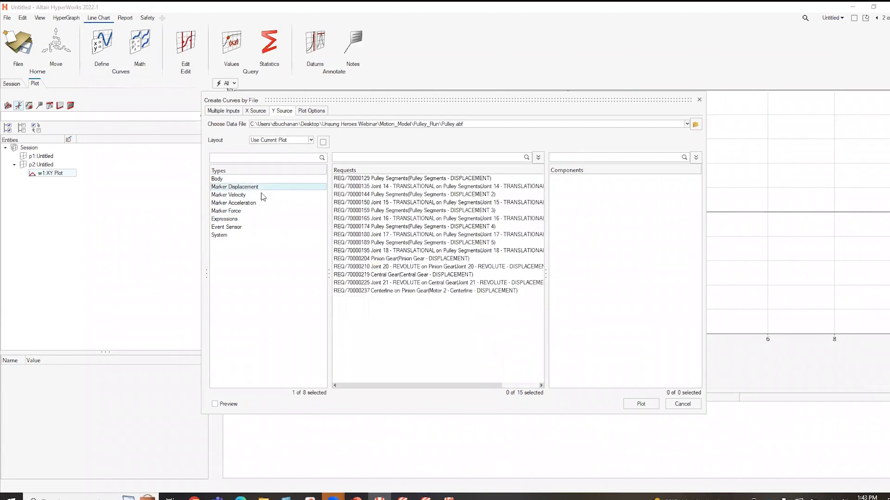
Plot the MAG component of REQ/70000135 Joint 14 - TRANSLATIONAL and close Create Curves by File
left_click(442, 188)
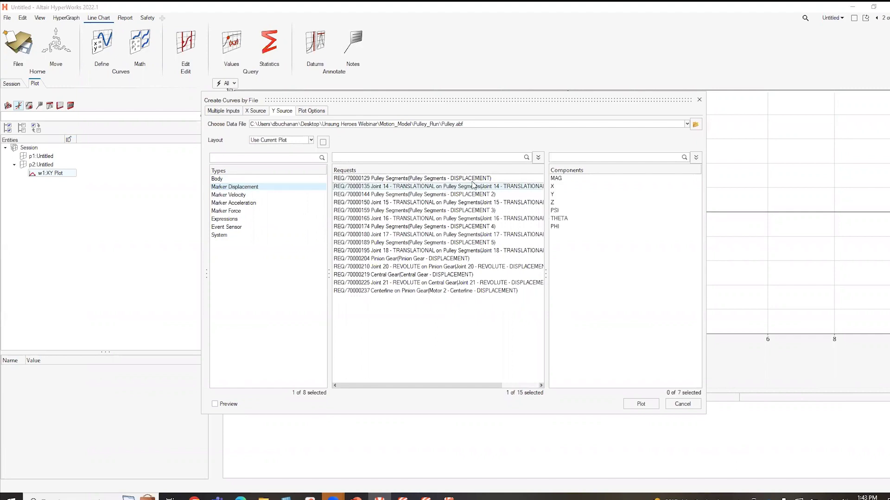
left_click(588, 179)
left_click(641, 404)
left_click_drag(528, 100, 301, 476)
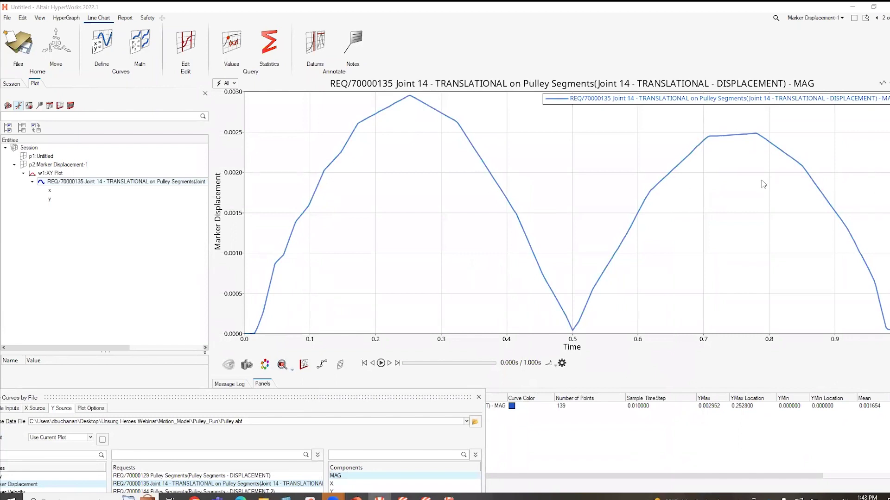
left_click_drag(393, 401, 703, 103)
left_click(699, 103)
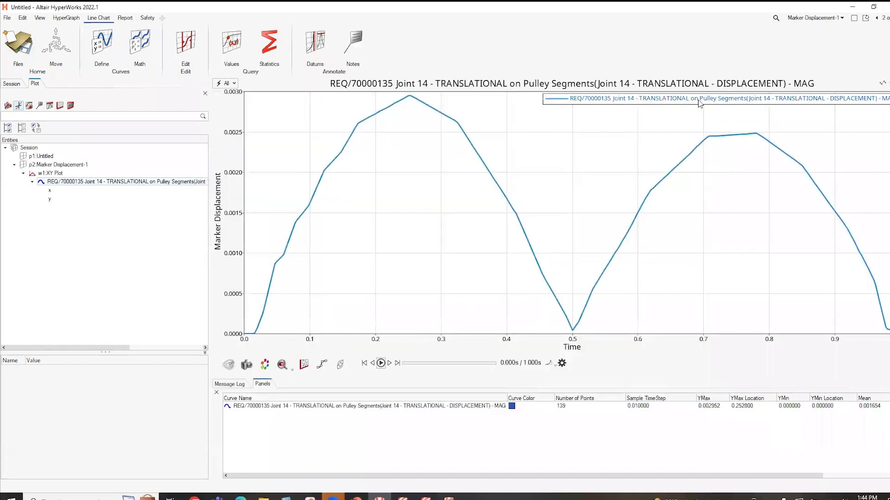
Return to page 1 and show Motor 2's Parameters data set, with Angle 1.3090
left_click(877, 19)
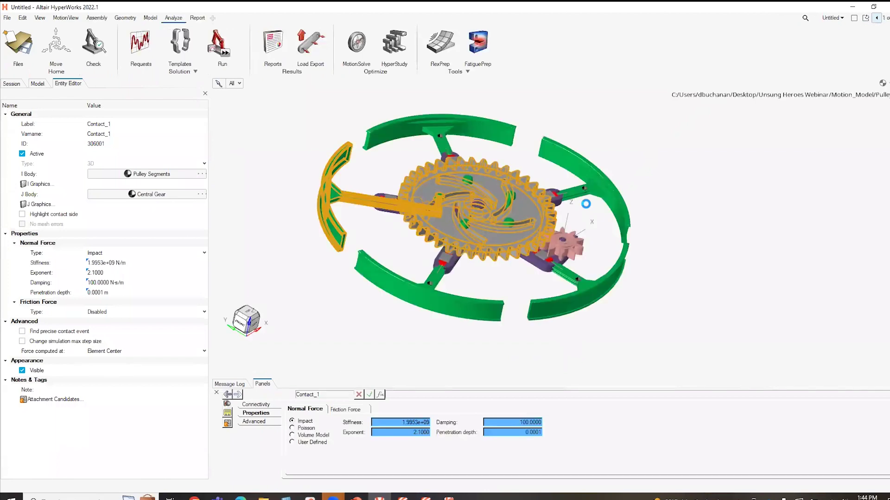
left_click(42, 85)
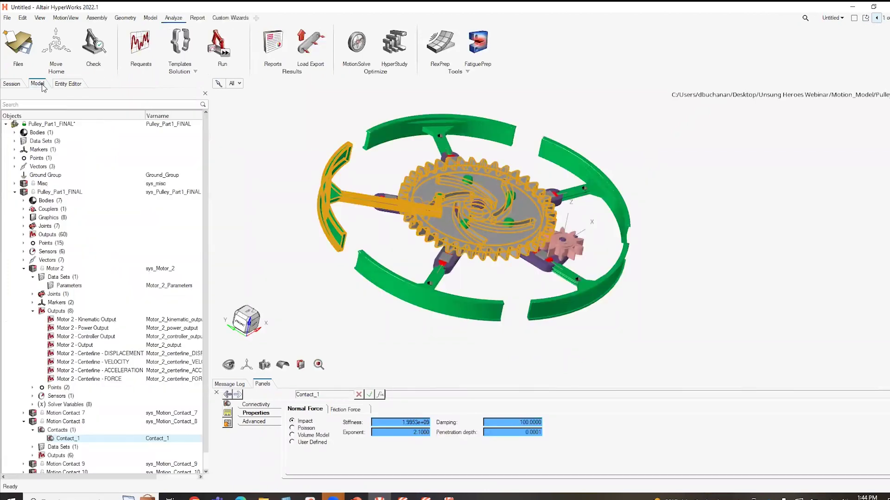
left_click(23, 422)
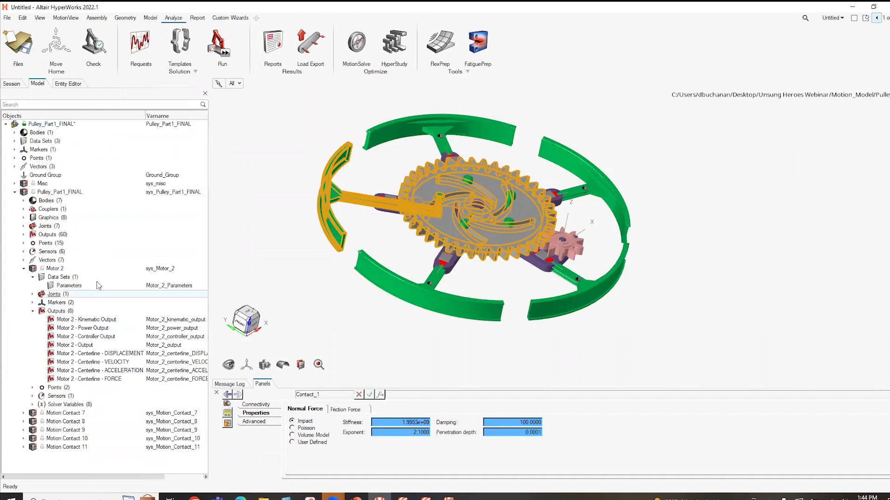
left_click(69, 285)
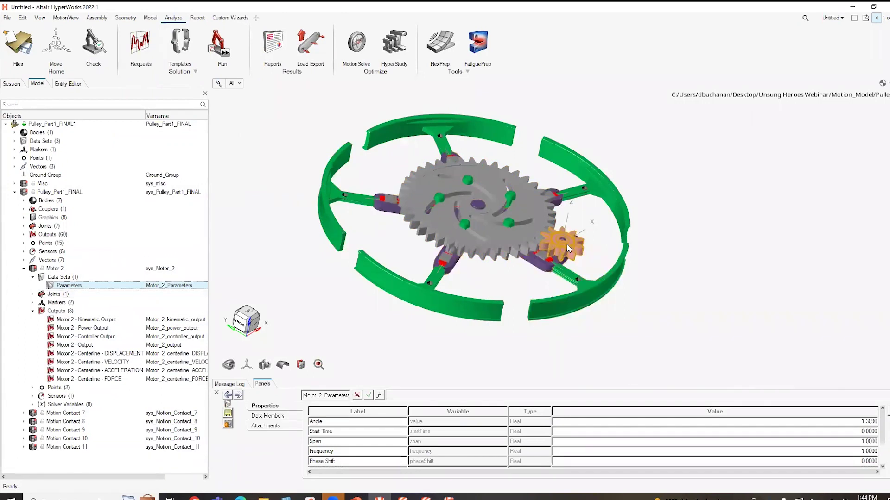
Change Motor 2's Angle parameter to 1.50
left_click(876, 421)
type("1.50")
key("Return")
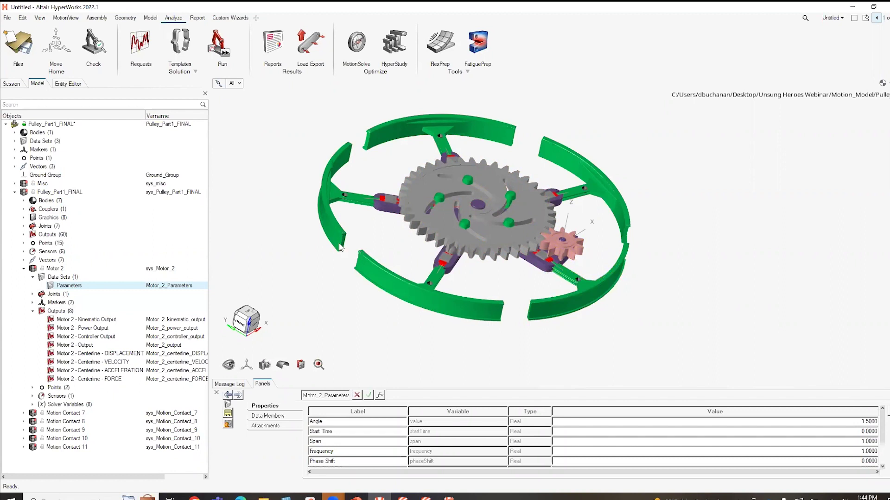
Review the Pulley_Run analysis settings, keeping the transient end time 1.0
mouse_move(223, 47)
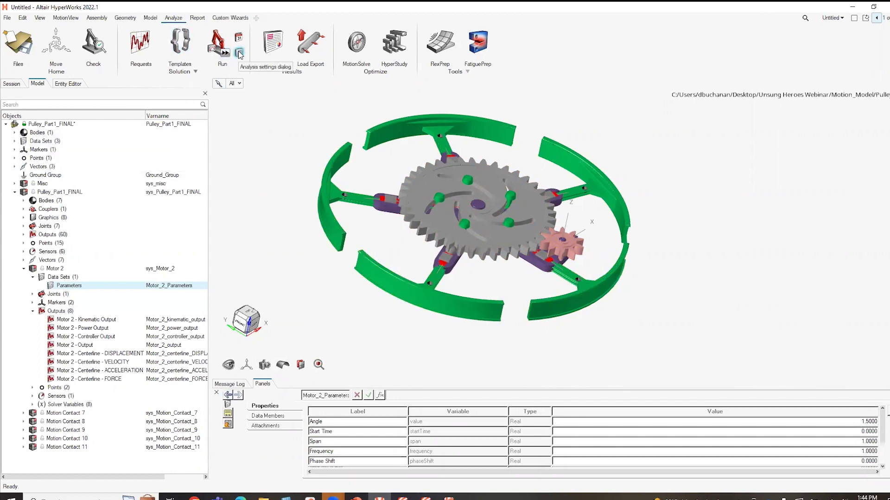
left_click(239, 55)
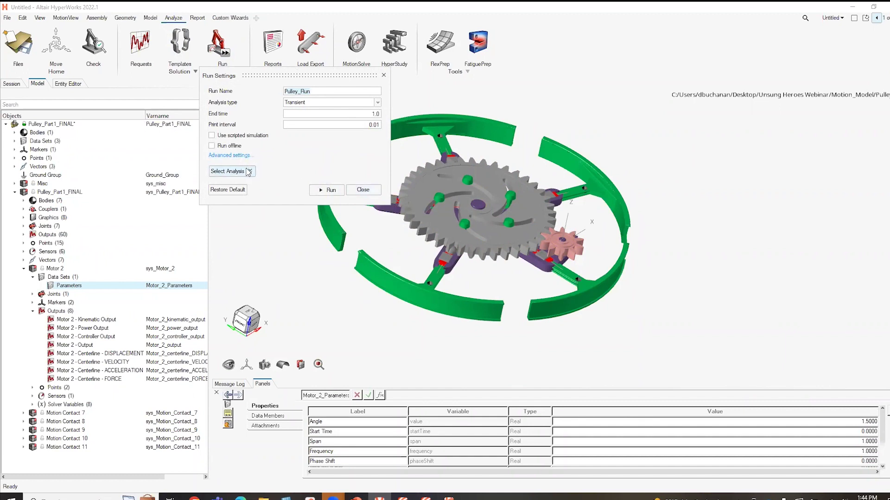
left_click(229, 171)
left_click(382, 75)
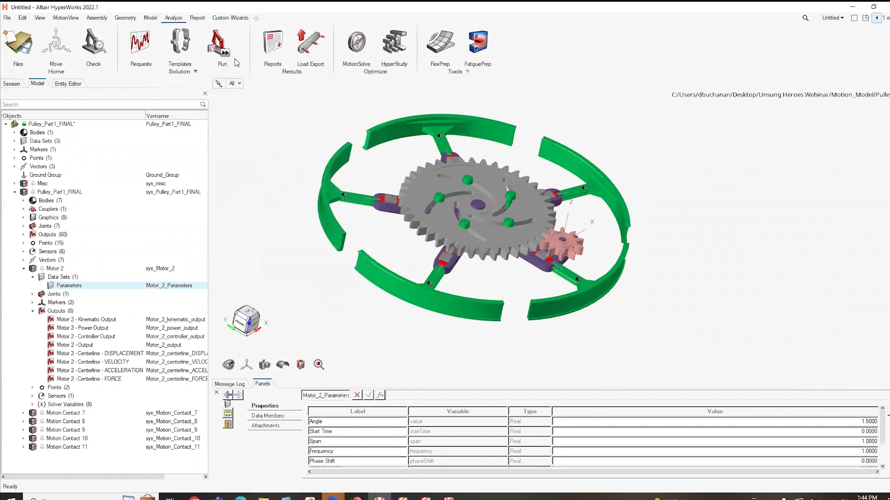
Run MotionSolve on Pulley_Run and select the completed run in Run Status
mouse_move(225, 54)
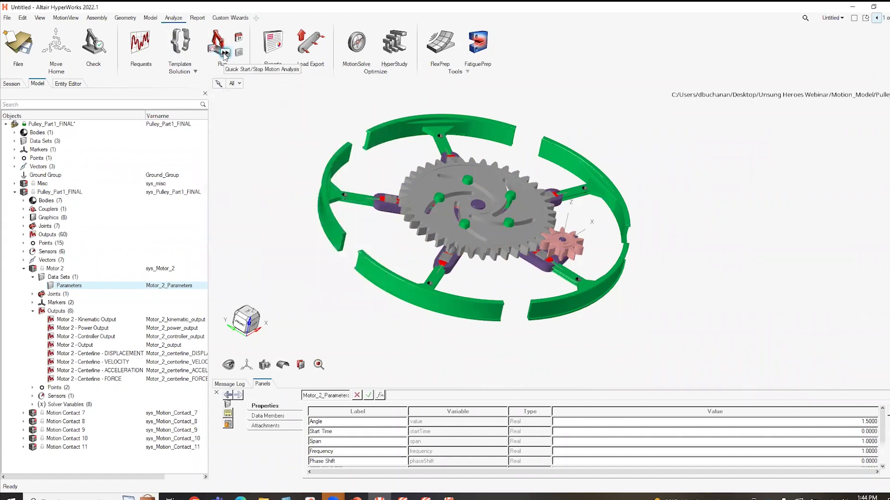
left_click(225, 53)
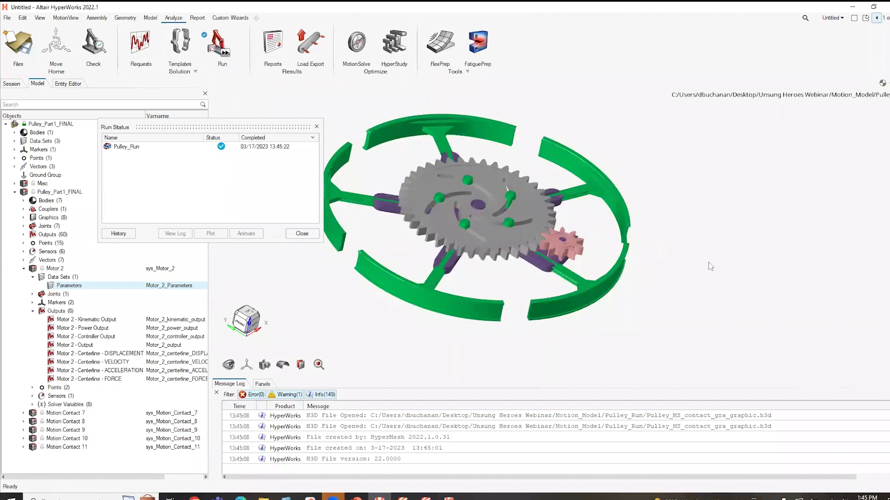
left_click(162, 148)
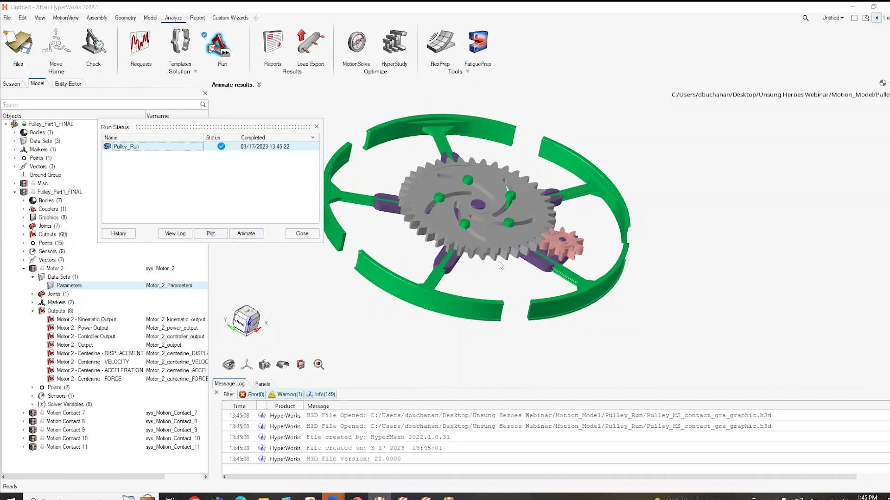
Load the Pulley.abf results file into HyperGraph's curve dialog
left_click(212, 235)
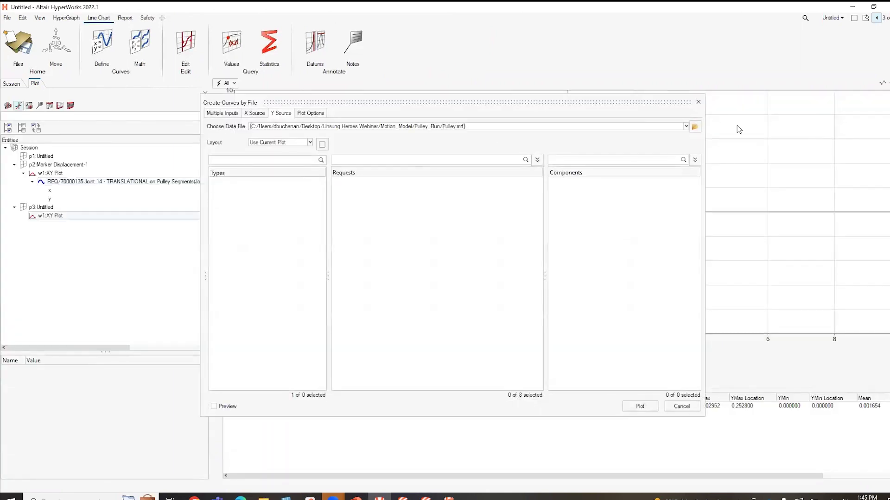
left_click(694, 126)
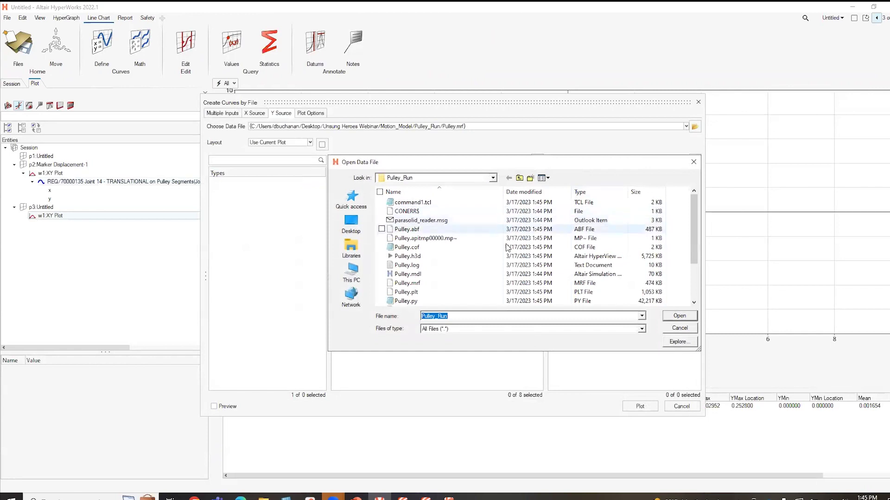
left_click(439, 231)
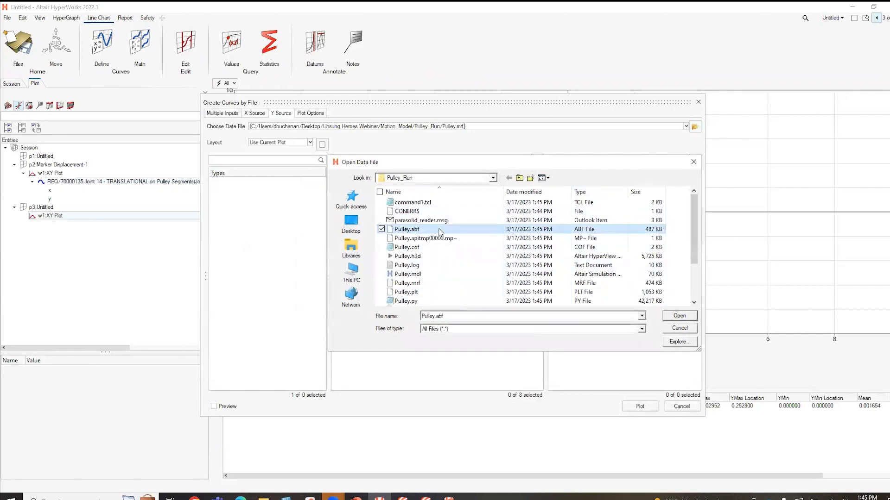
left_click(679, 315)
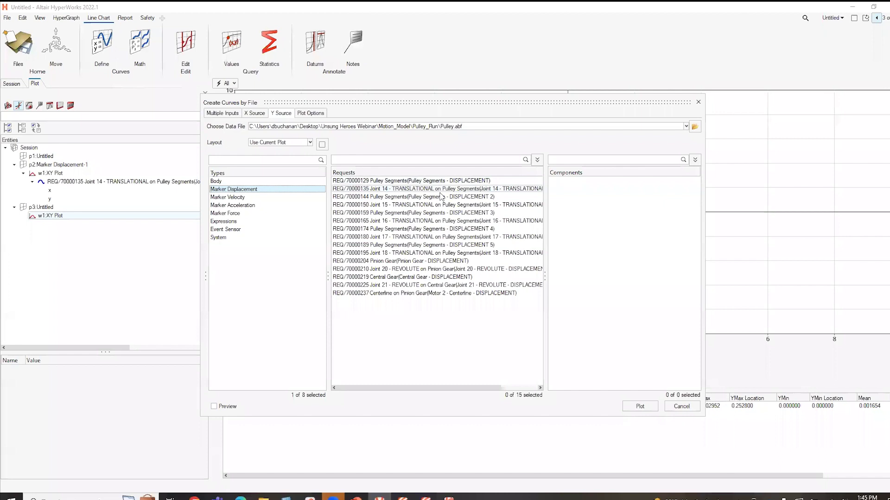
Plot Marker Displacement REQ/70000135 Joint 14 MAG and move the dialog off the plot
left_click(439, 188)
left_click(585, 181)
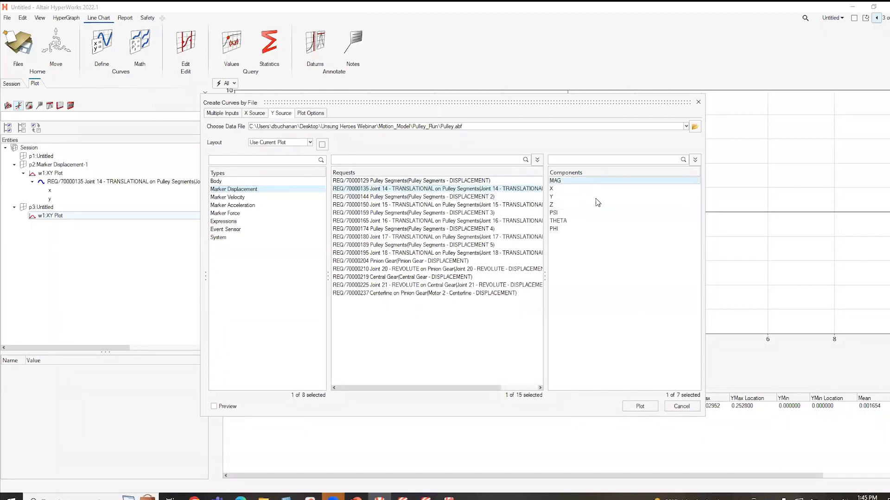
left_click(654, 409)
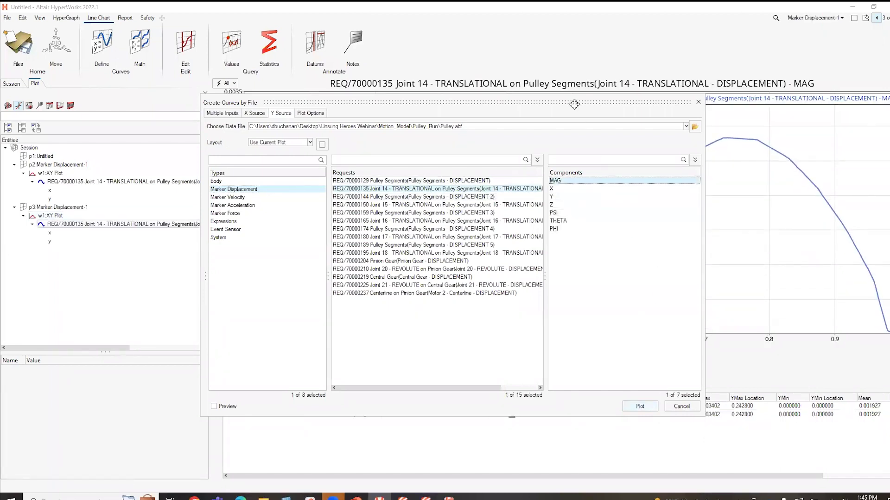
left_click_drag(574, 102, 518, 98)
left_click_drag(527, 207, 550, 420)
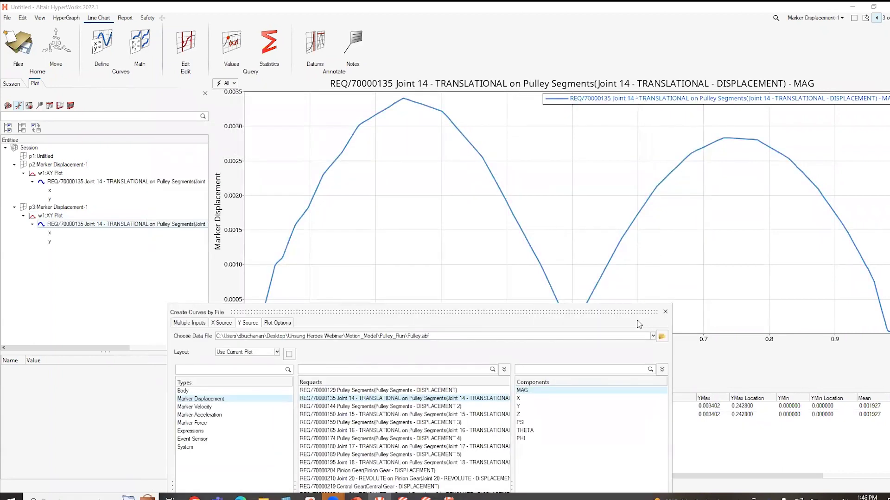